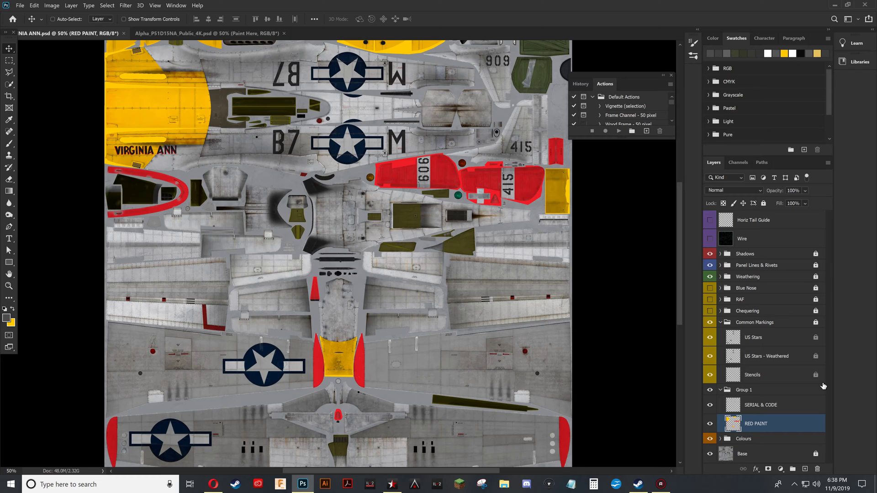
Select the SERIAL & CODE layer, then the RED PAINT layer, in Group 1
left_click(767, 405)
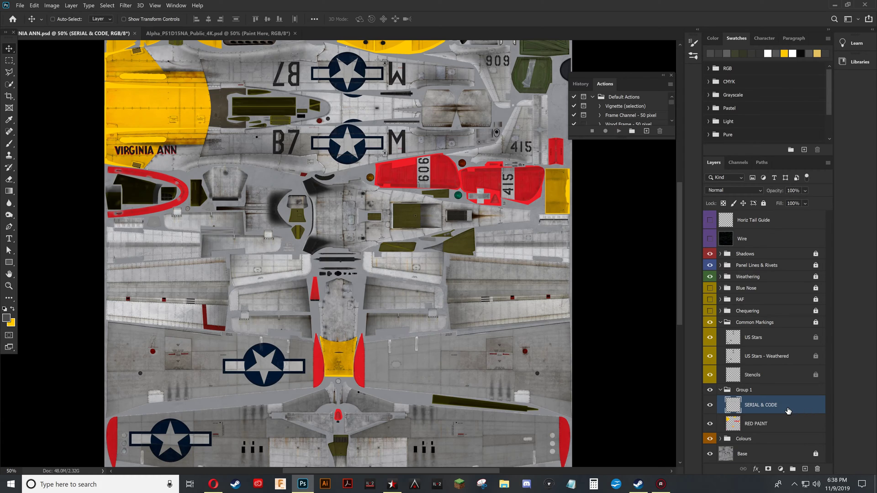
left_click(767, 427)
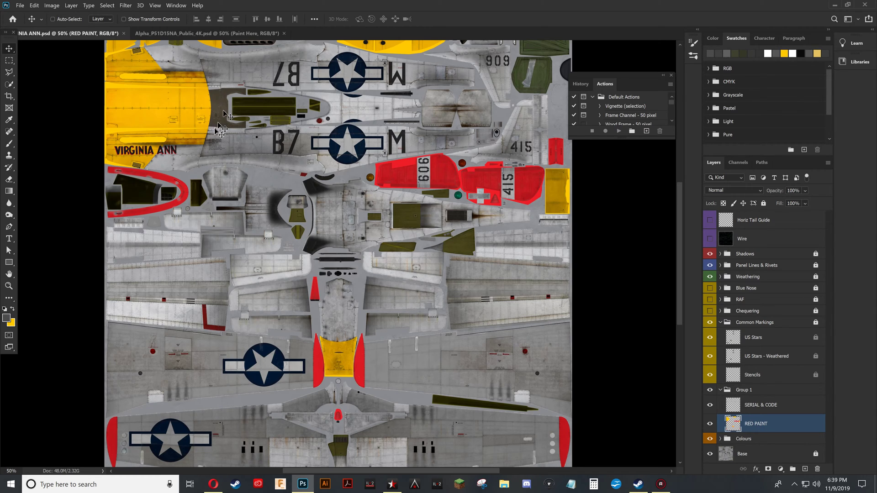
In the template, turn on Anti Glare - OD and delete the Paint Here layer
left_click(208, 34)
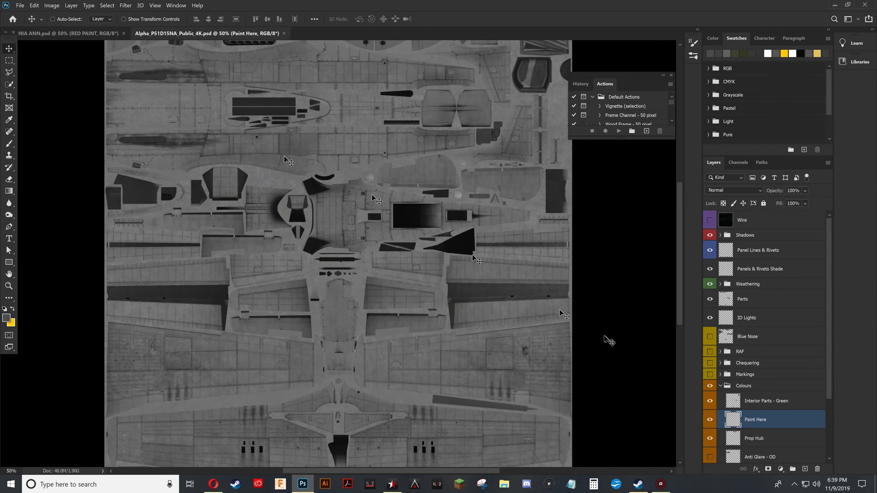
scroll(768, 400, "down", 3)
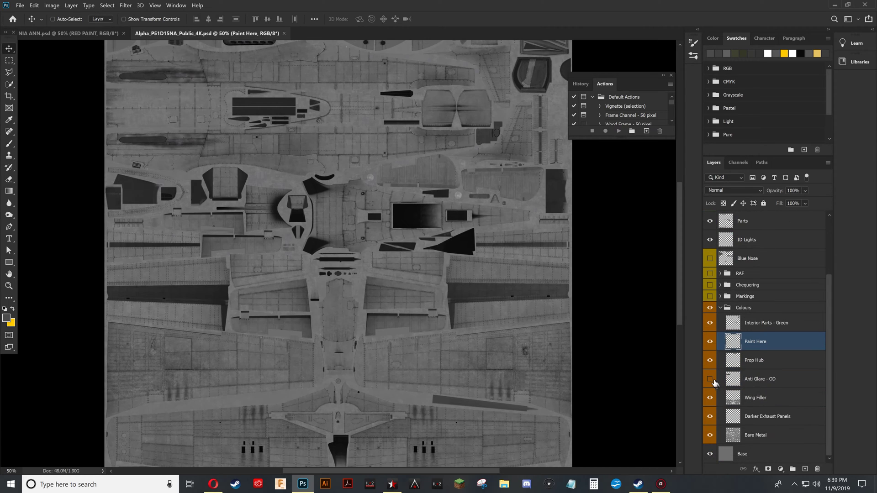
left_click(711, 379)
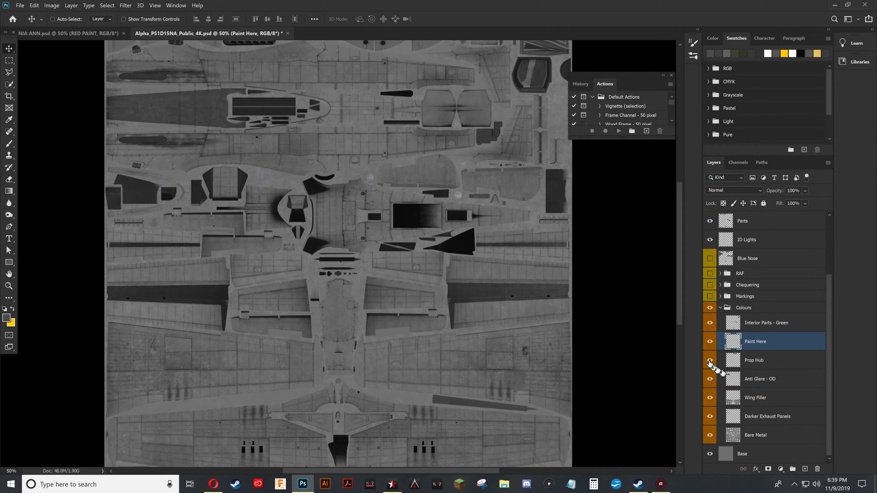
left_click(710, 361)
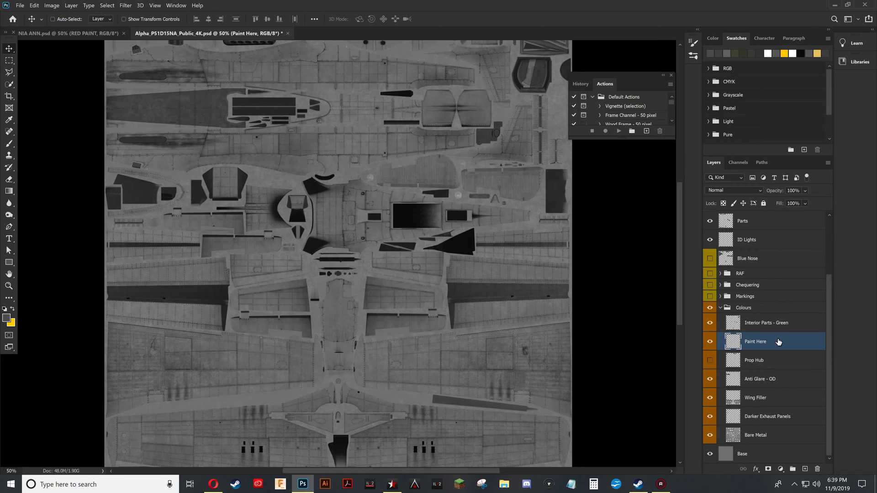
left_click(817, 468)
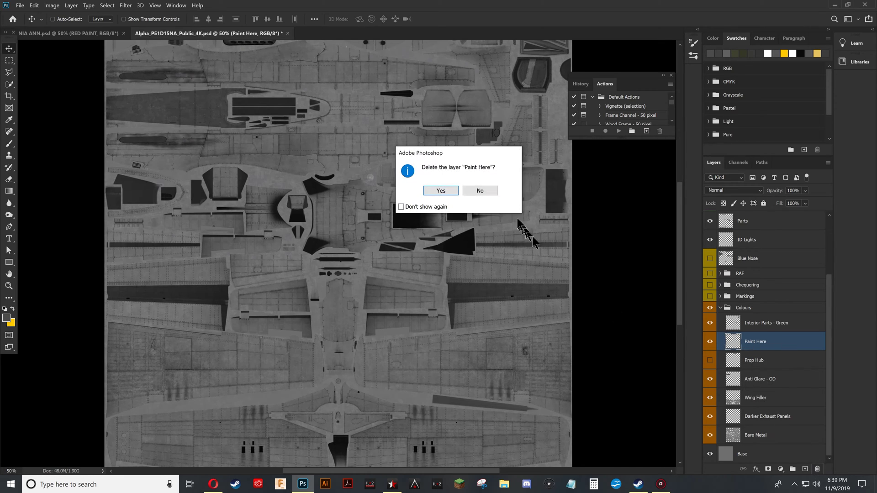
left_click(435, 190)
Hide the Prop Hub, Wing Filler and Bare Metal layers
left_click(710, 361)
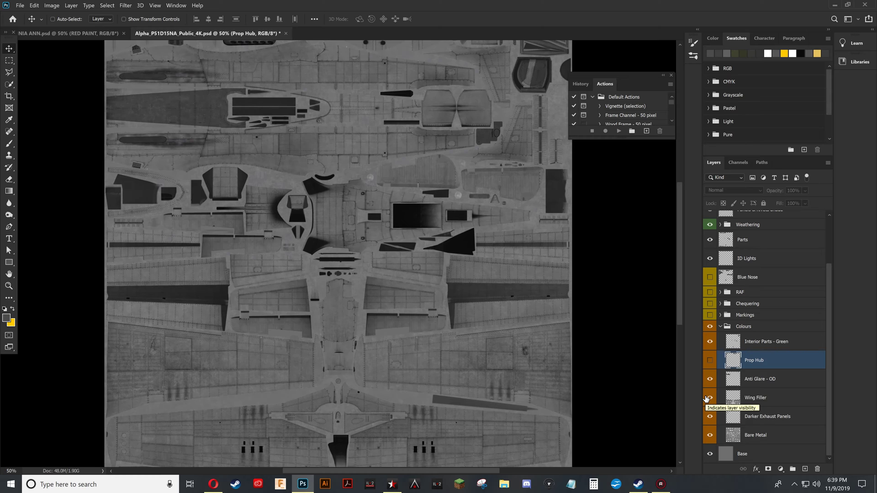
left_click(710, 397)
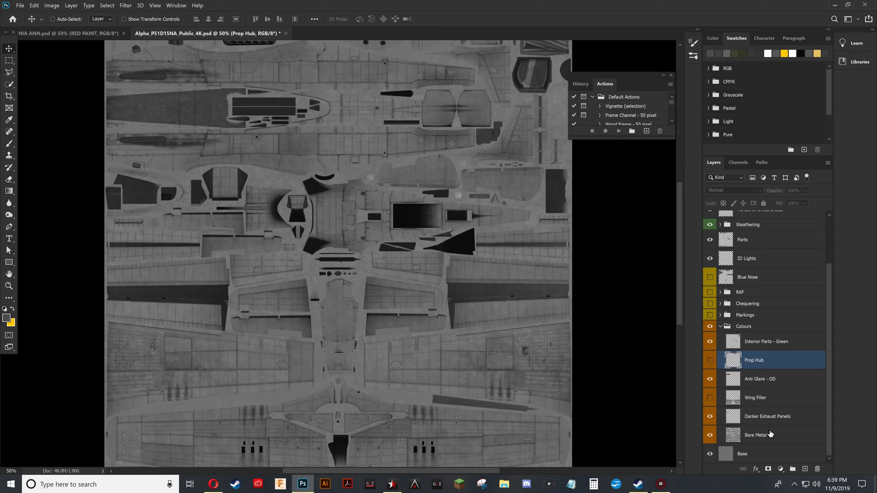
left_click(710, 436)
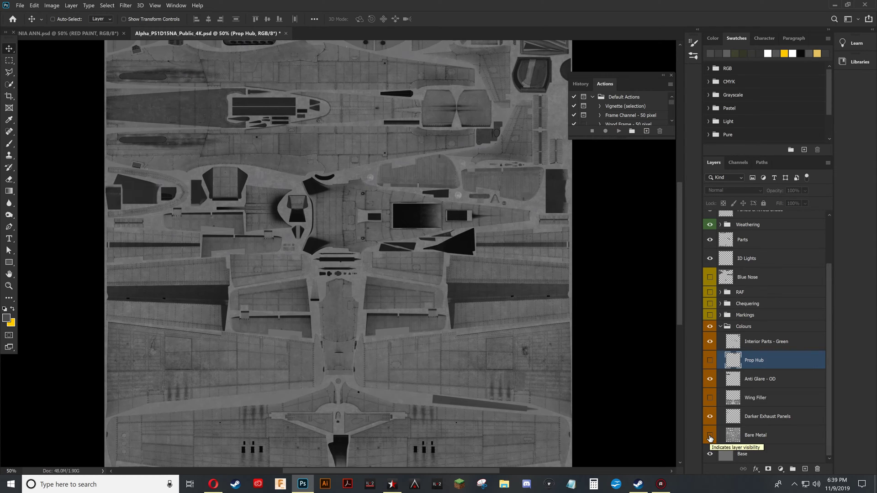
left_click(710, 437)
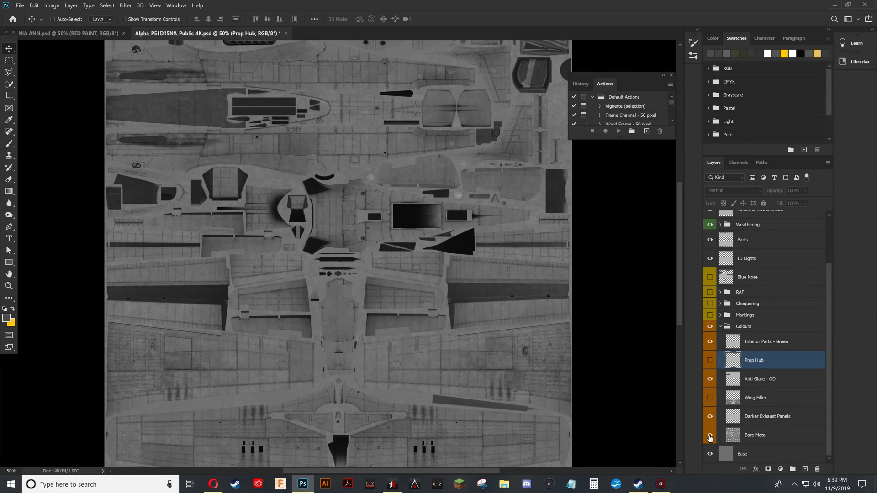
left_click(710, 438)
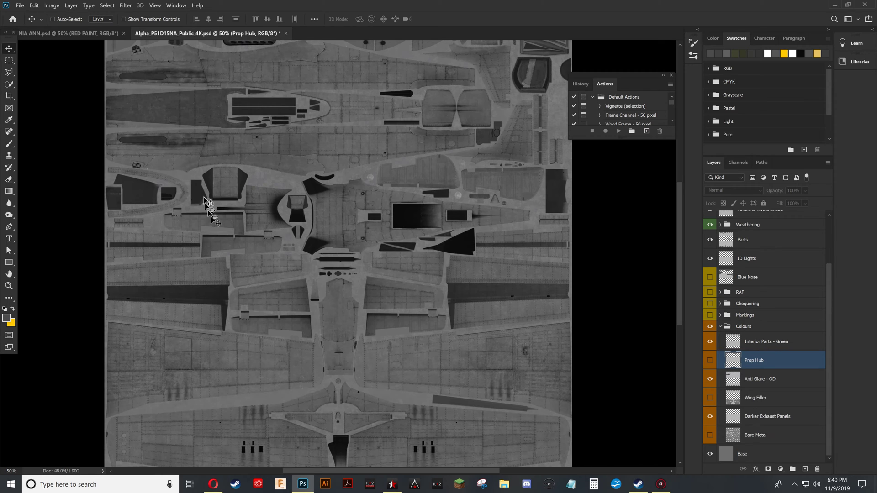
Zoom into the template texture, then return to the NIA ANN.psd skin
scroll(133, 102, "up", 6)
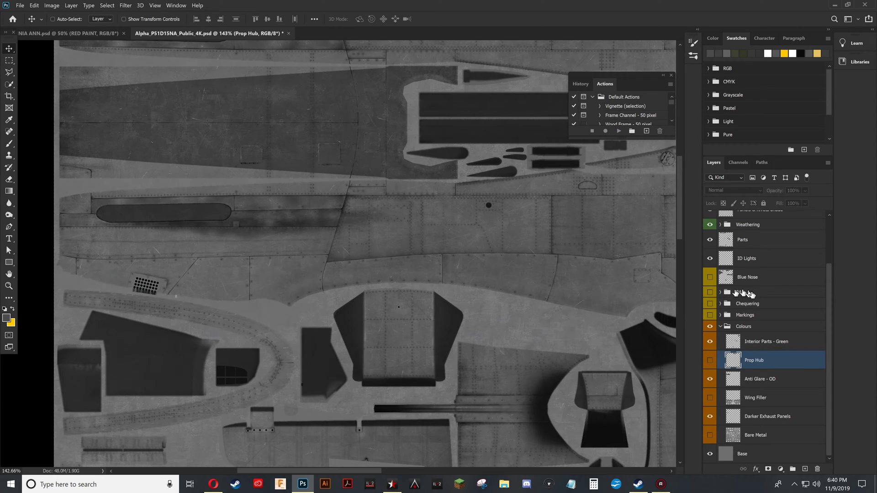
scroll(753, 289, "up", 3)
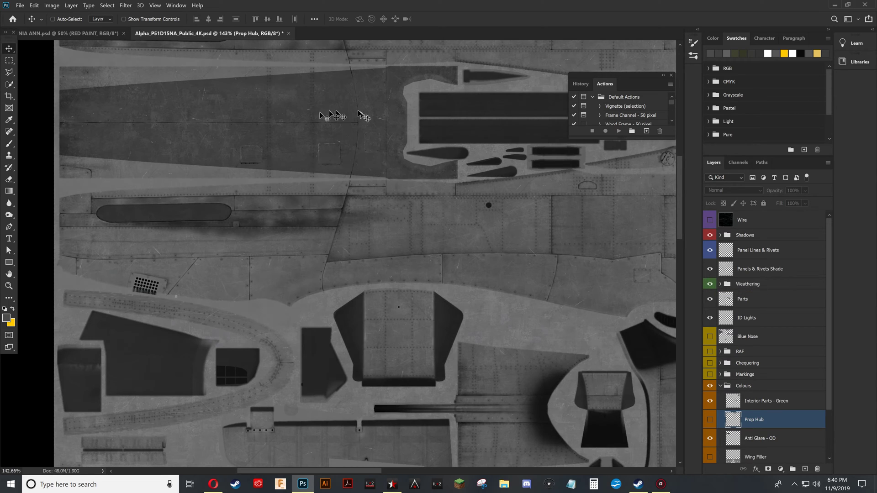
left_click(99, 33)
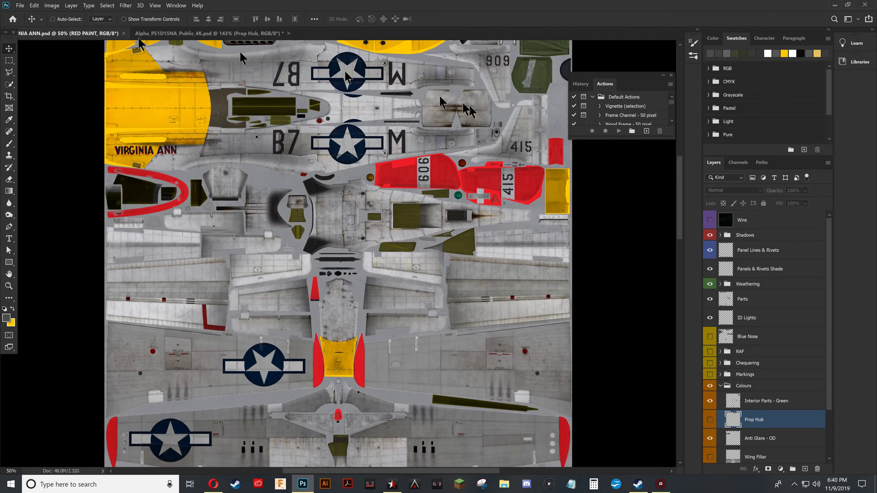
Load the RED PAINT areas as a selection and brush them flat grey in Alpha 1
left_click(739, 162)
left_click(714, 163)
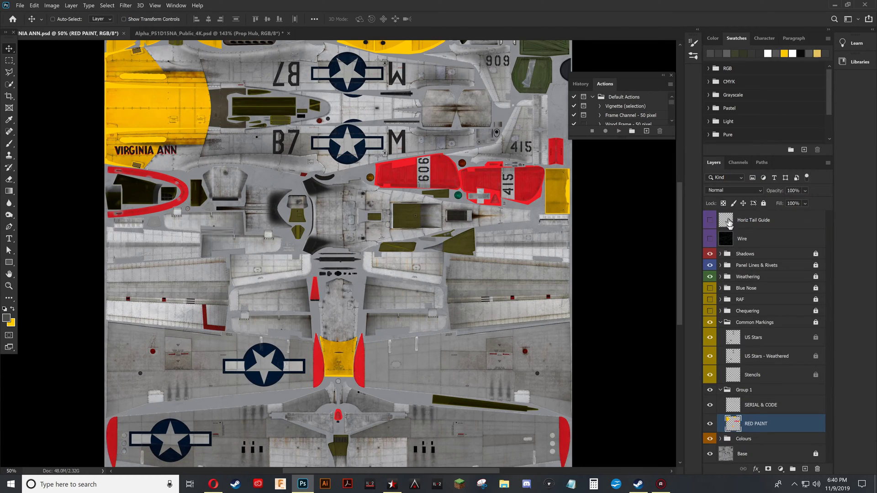
left_click(731, 423, "ctrl")
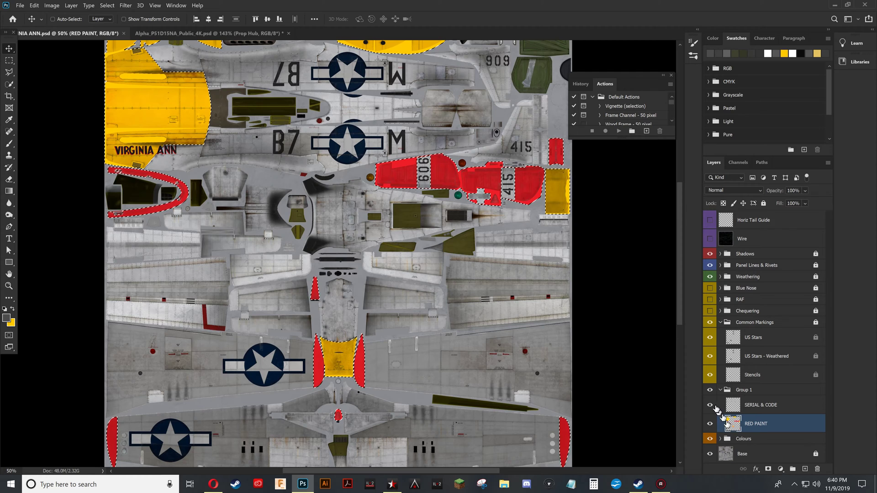
left_click(738, 163)
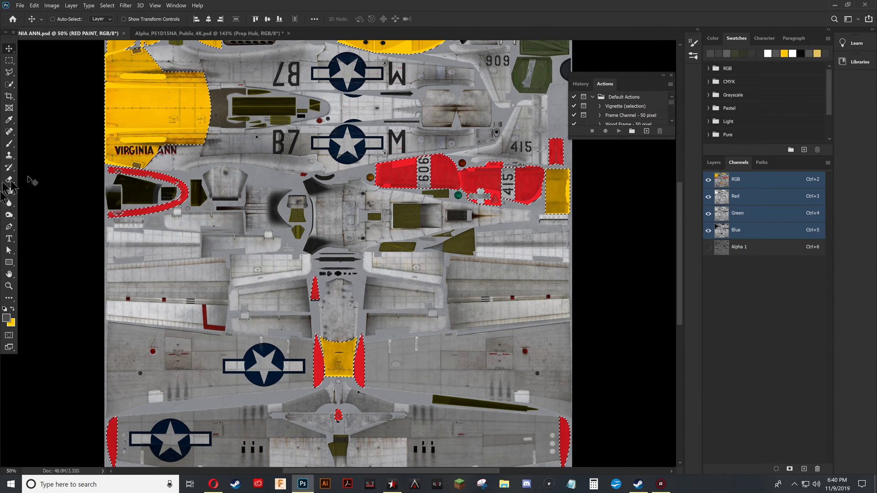
left_click(741, 250)
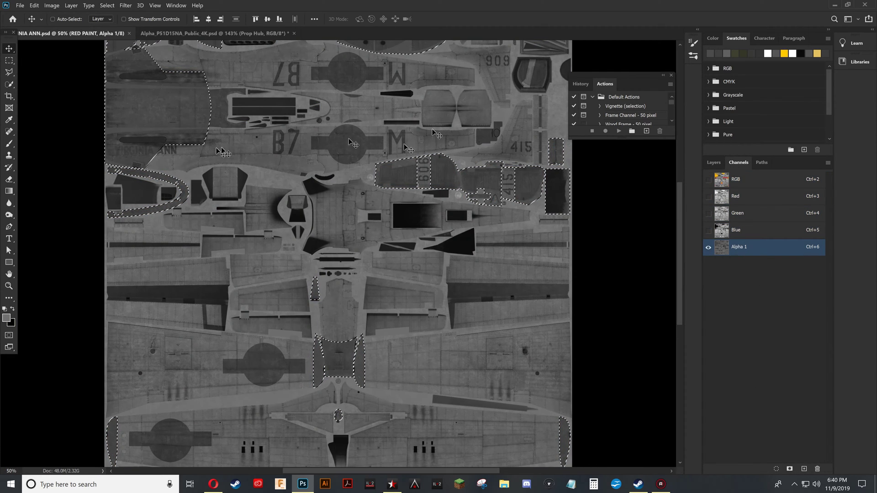
left_click(9, 144)
mouse_move(156, 201)
left_mouse_down()
mouse_move(146, 151)
mouse_move(502, 297)
mouse_move(526, 356)
left_mouse_up()
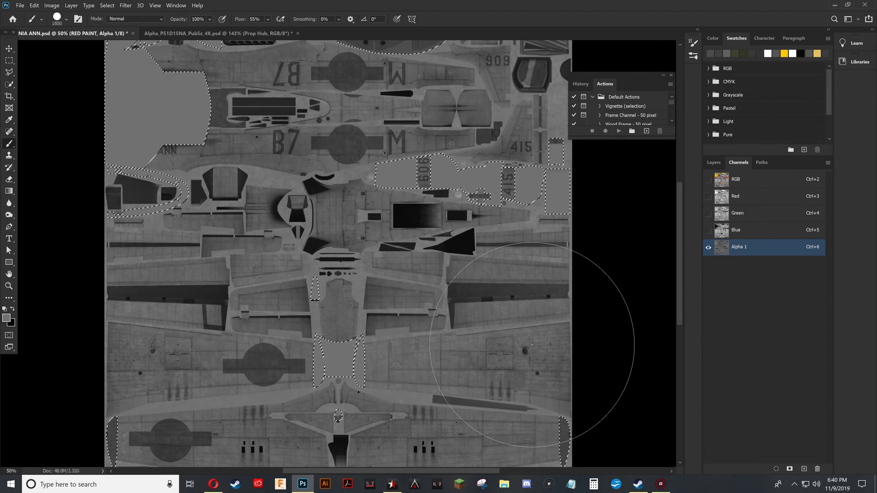
key("ctrl+d")
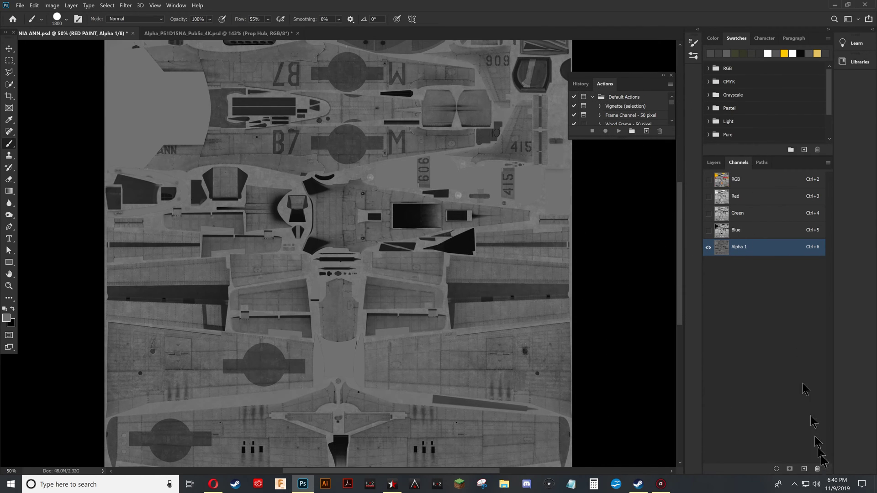
Delete the Alpha 1 channel and go back to the Layers list
left_click(817, 469)
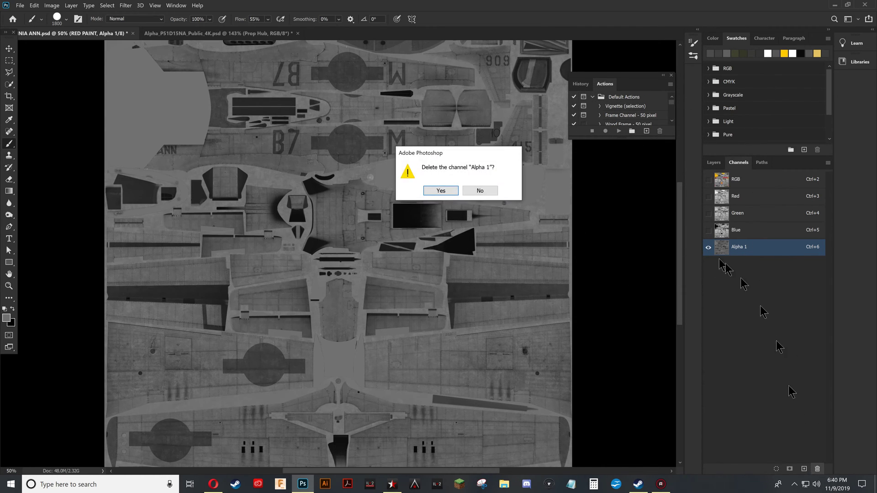
left_click(441, 191)
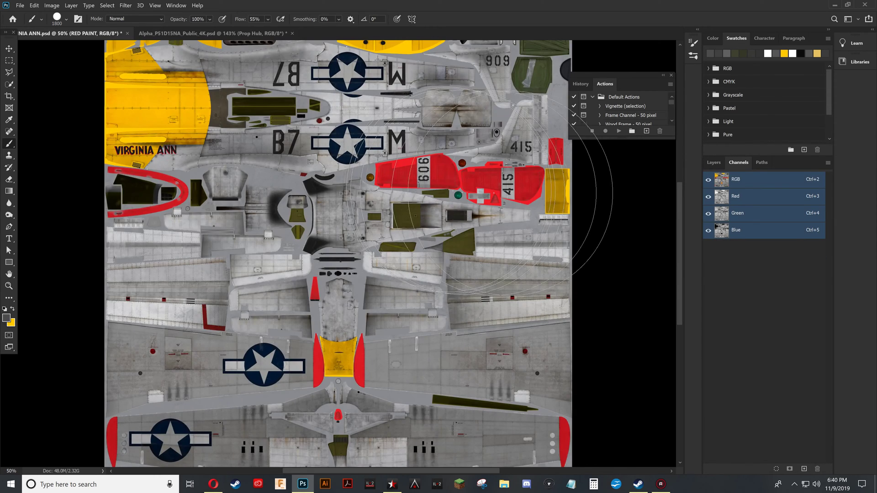
left_click(714, 162)
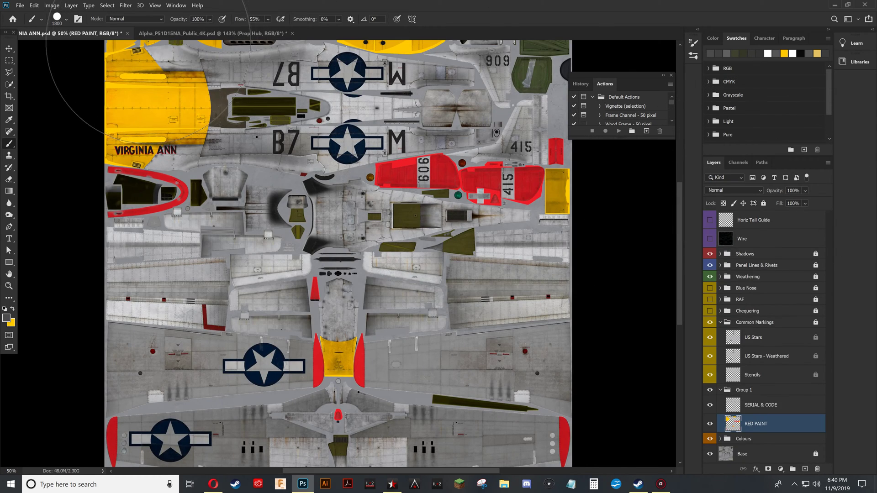
Paste the RED PAINT layer from NIA ANN.psd into the template above Interior Parts - Green
left_click(213, 33)
scroll(441, 281, "down", 6)
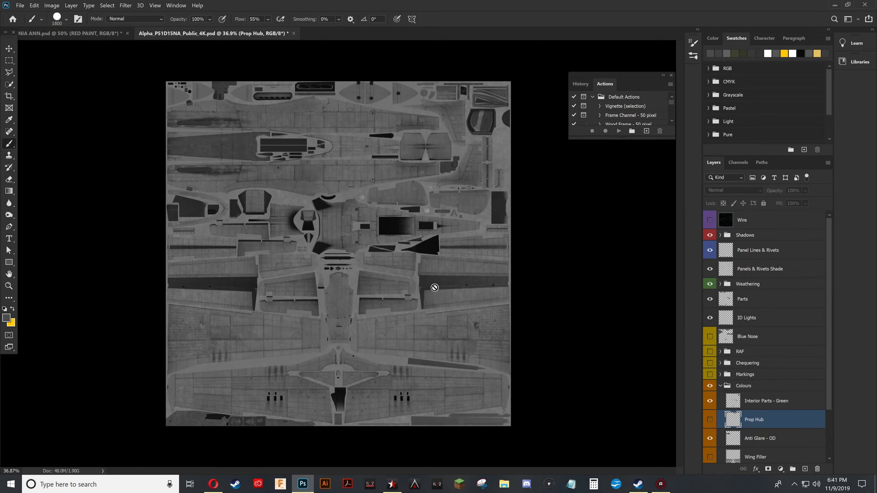
left_click(103, 34)
scroll(578, 246, "down", 1)
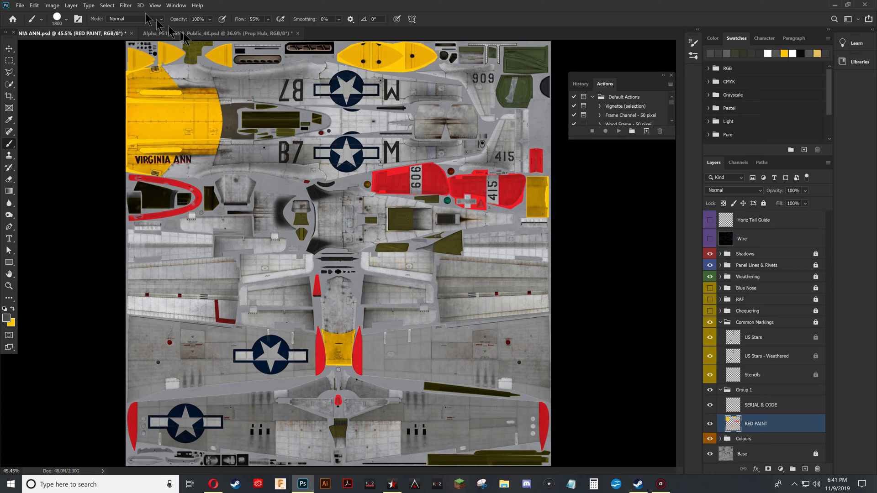
left_click(207, 35)
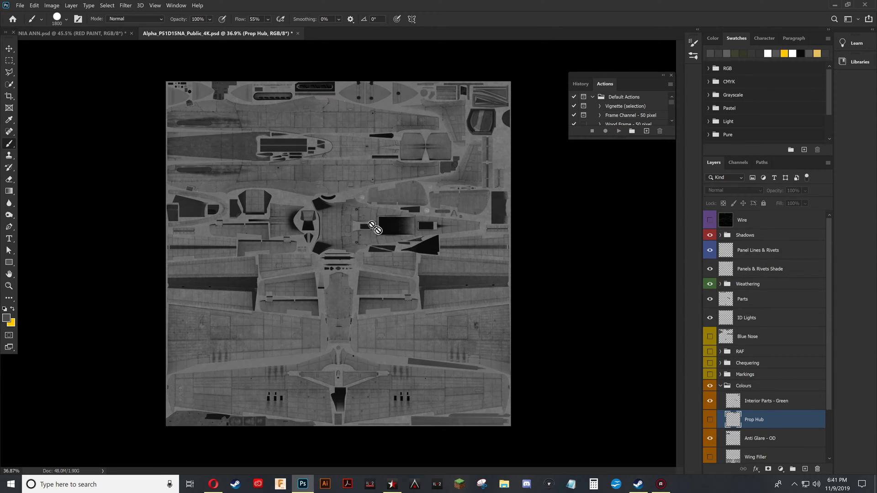
left_click(775, 404)
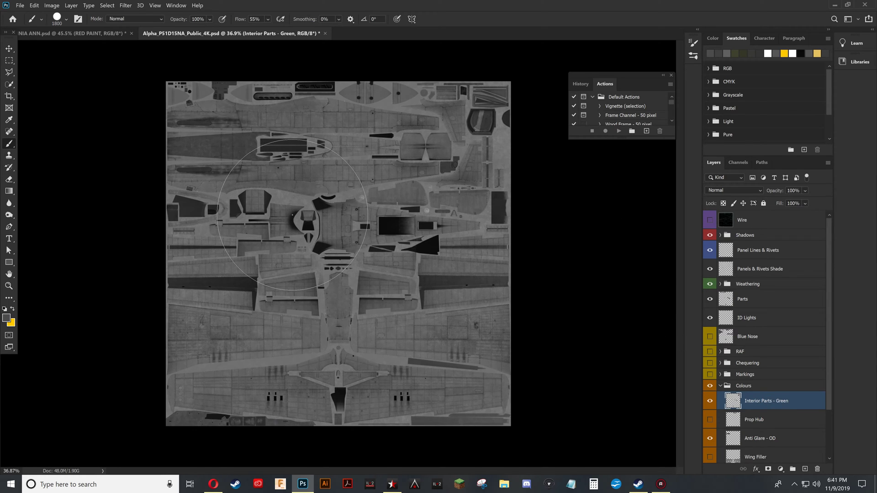
key("ctrl+v")
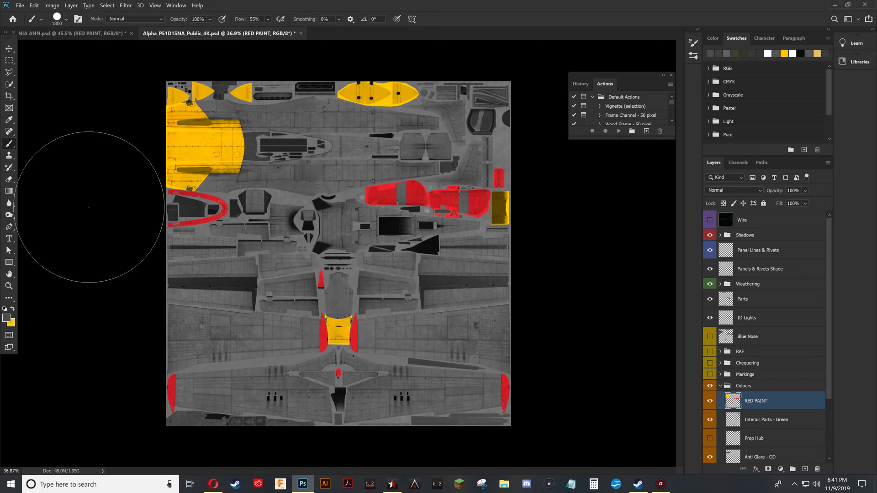
Paste the SERIAL & CODE layer from NIA ANN.psd into the template above RED PAINT
left_click(100, 36)
left_click(754, 408)
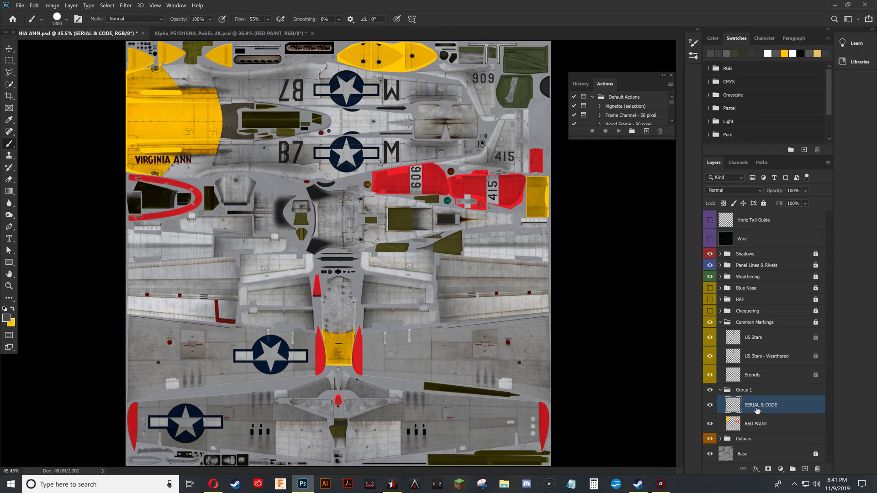
left_click(187, 35)
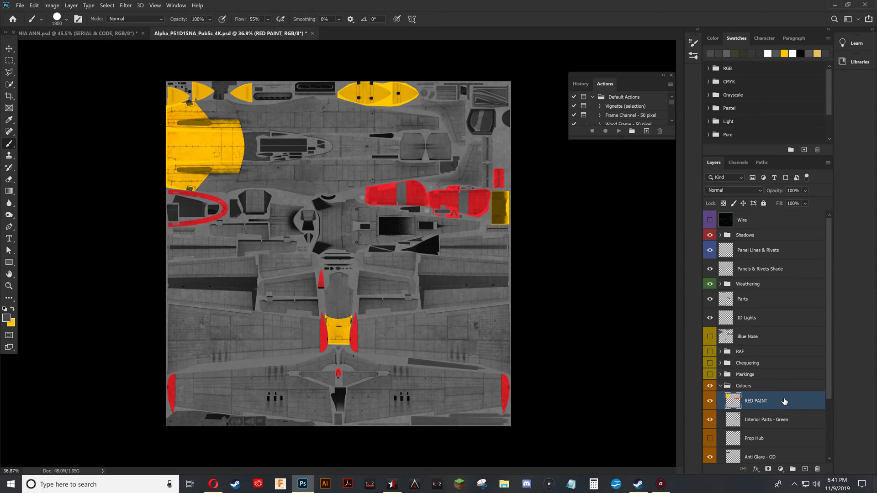
key("ctrl+v")
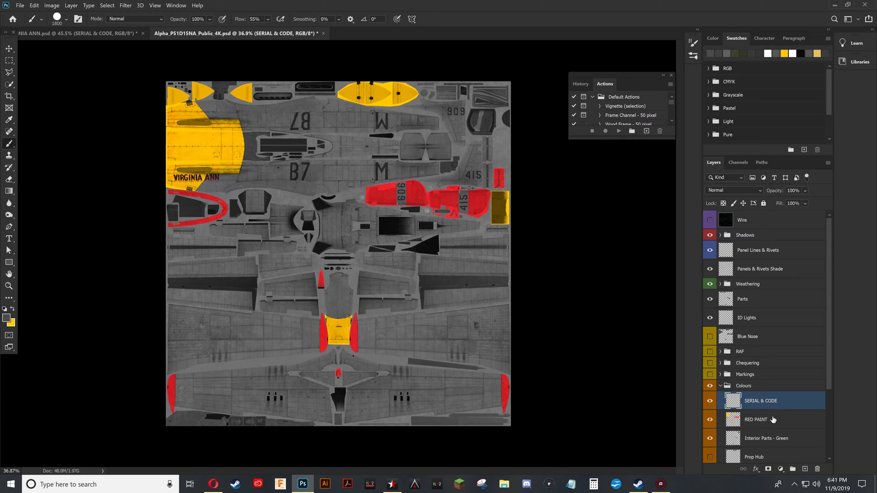
Create a new empty Layer 1 directly above RED PAINT
scroll(773, 419, "down", 2)
left_click(765, 390)
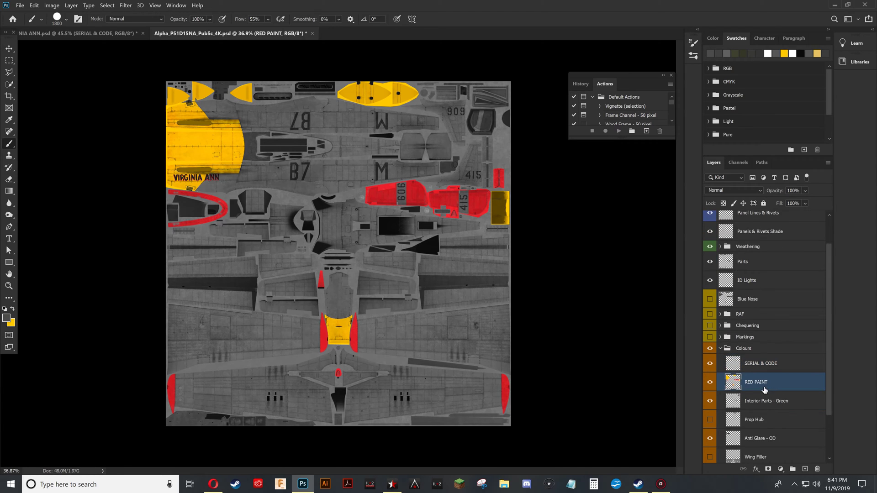
left_click(805, 469)
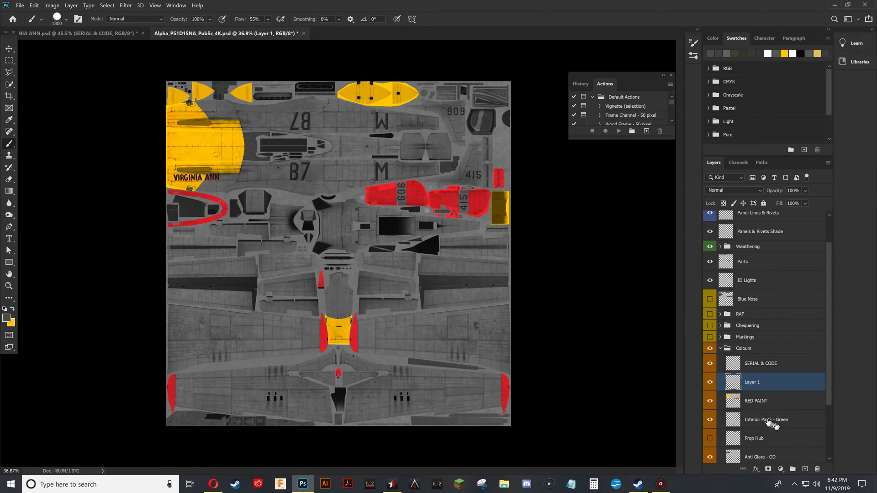
Load RED PAINT's painted areas as a selection, then hide the RED PAINT layer
left_click(733, 402, "ctrl")
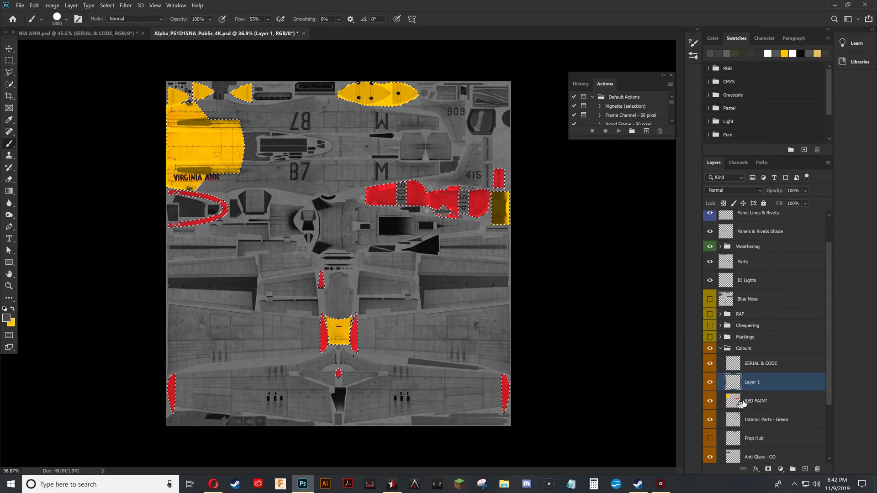
left_click(710, 402)
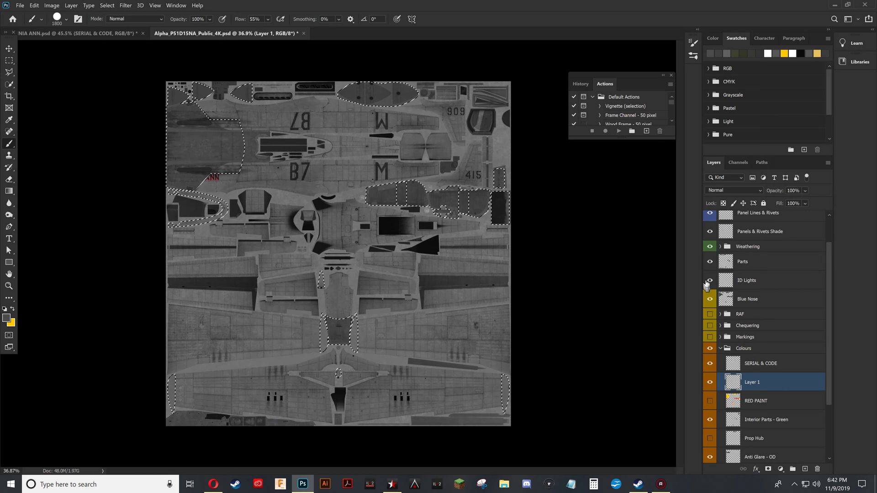
Hide the Weathering group and the Blue Nose layer
left_click(710, 247)
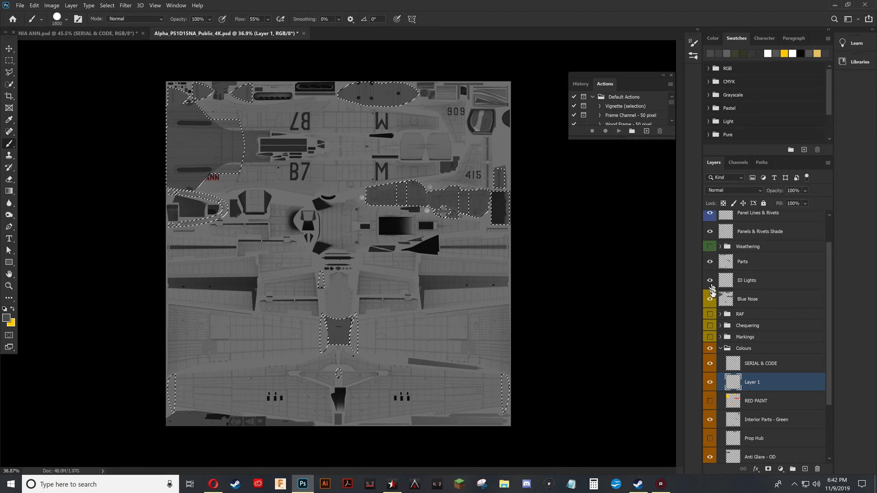
left_click(710, 299)
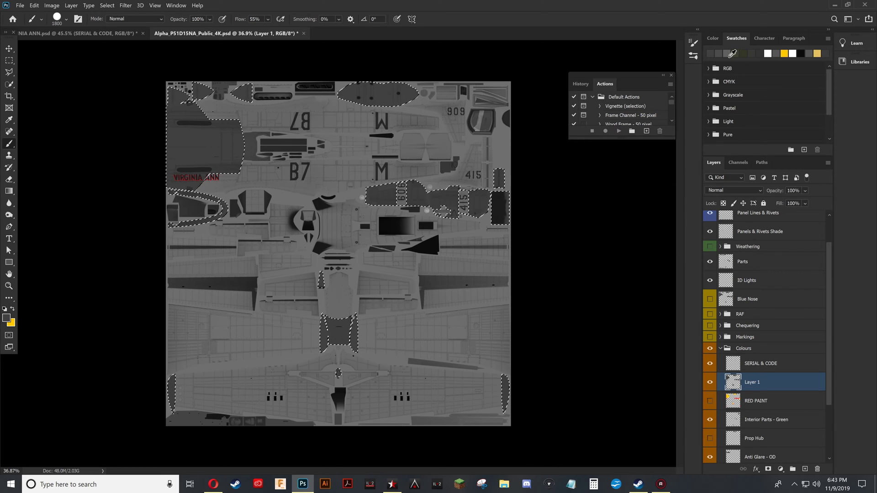
Brush the selected areas on Layer 1 light grey, then darker grey, and deselect
left_click(729, 54)
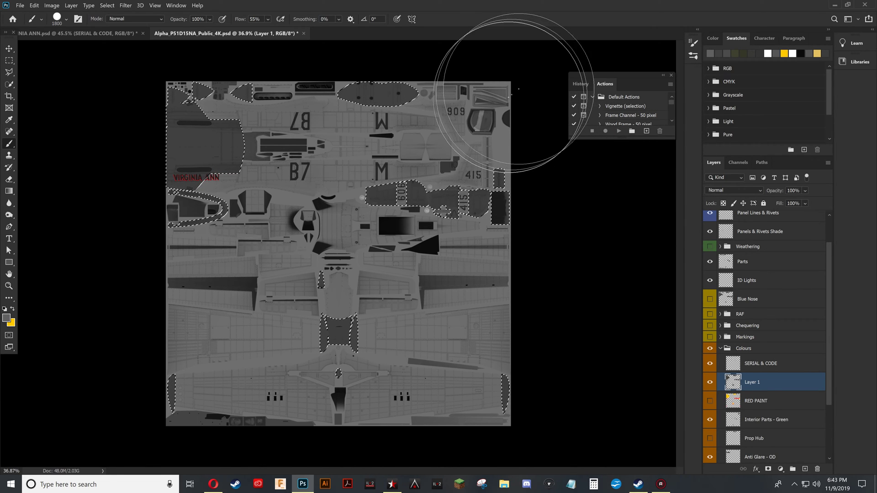
mouse_move(525, 92)
left_mouse_down()
mouse_move(283, 45)
mouse_move(107, 187)
left_mouse_up()
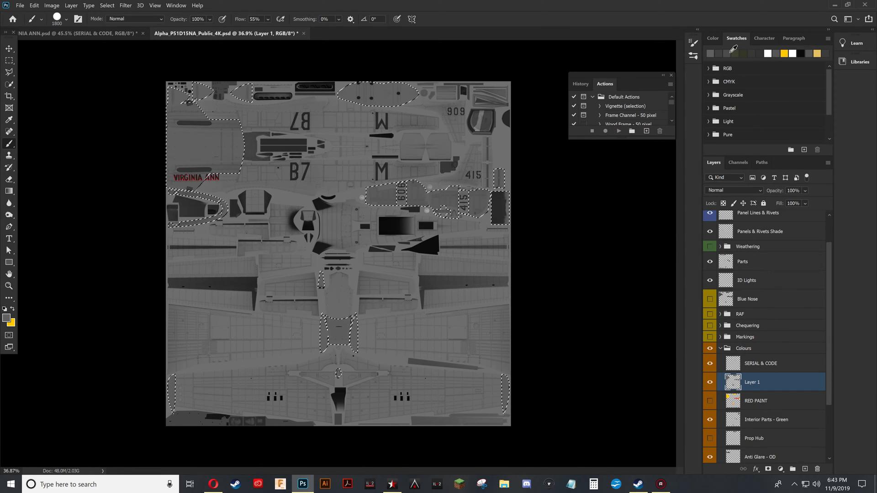
left_click(733, 49)
left_click_drag(524, 92, 102, 150)
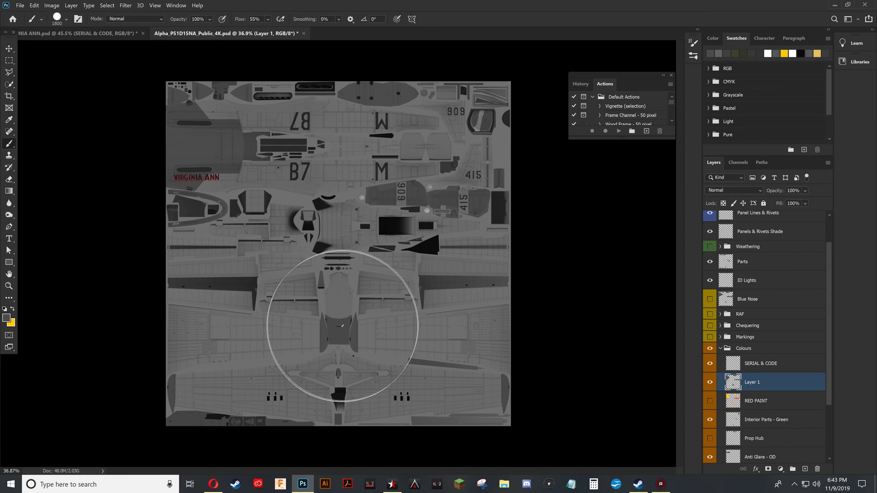
key("ctrl+d")
scroll(247, 183, "up", 6)
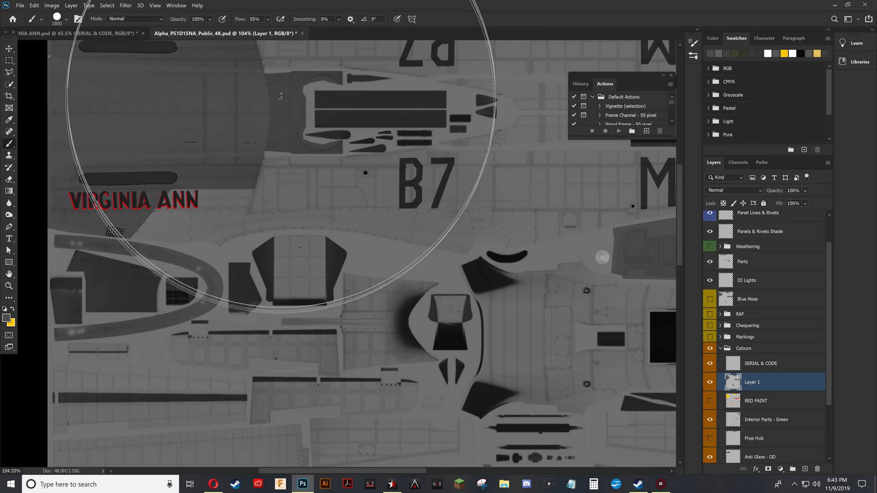
scroll(371, 240, "down", 2)
scroll(371, 240, "down", 4)
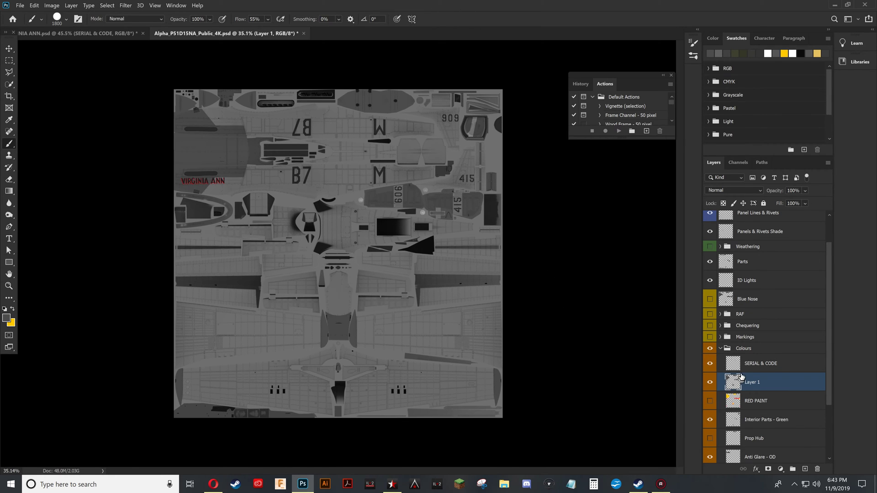
Create Layer 2 above SERIAL & CODE, hide SERIAL & CODE, and load its markings as a selection
left_click(770, 363)
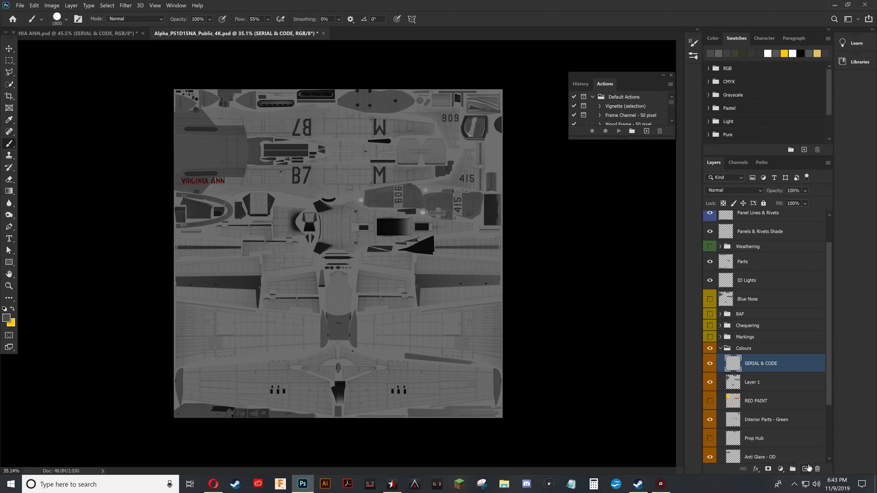
left_click(806, 470)
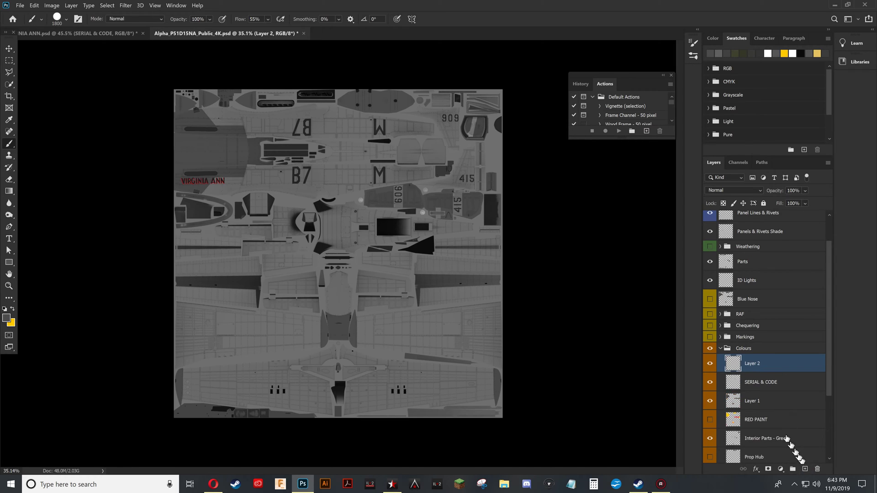
left_click(708, 385)
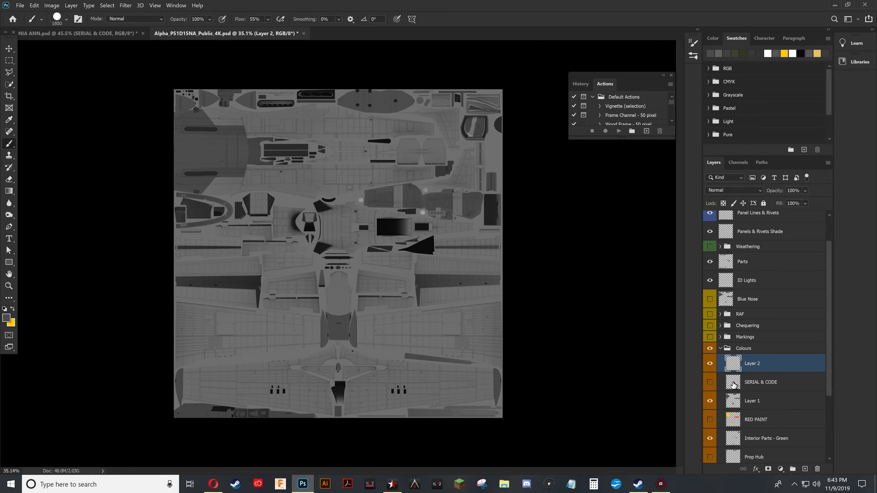
left_click(733, 384, "ctrl")
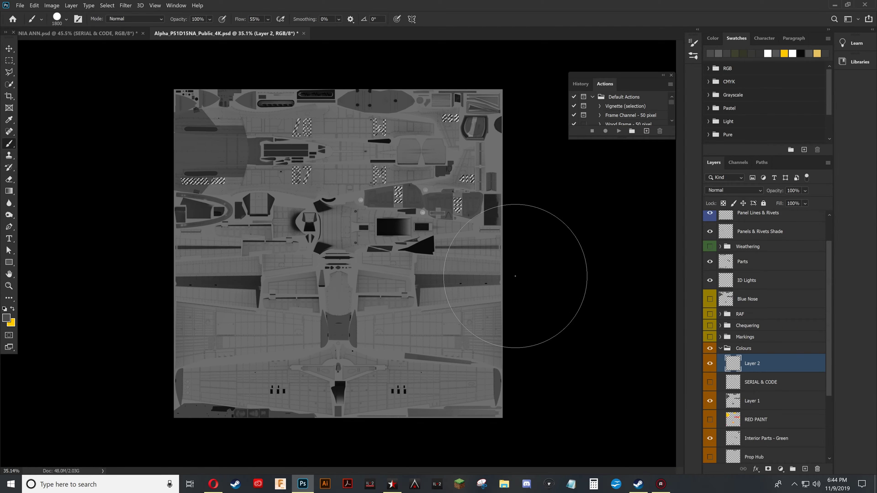
Show the Markings group and sample a grey from the texture to paint with on Layer 2
left_click(710, 337)
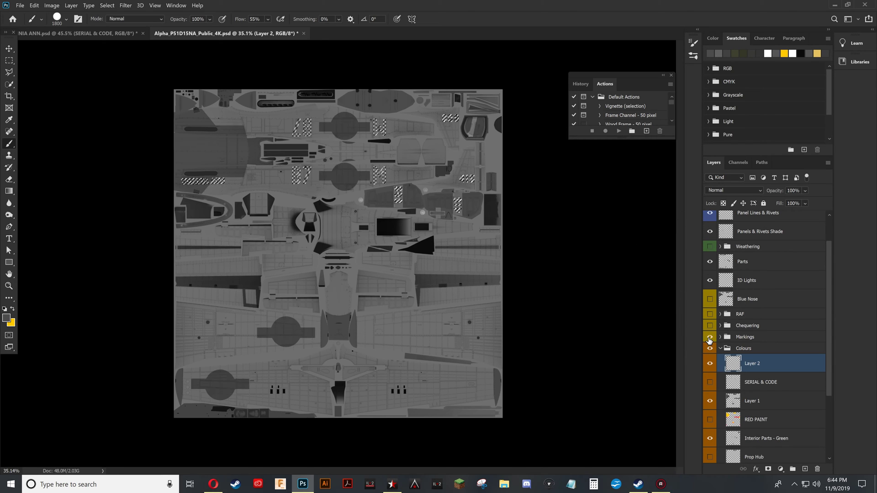
key("i")
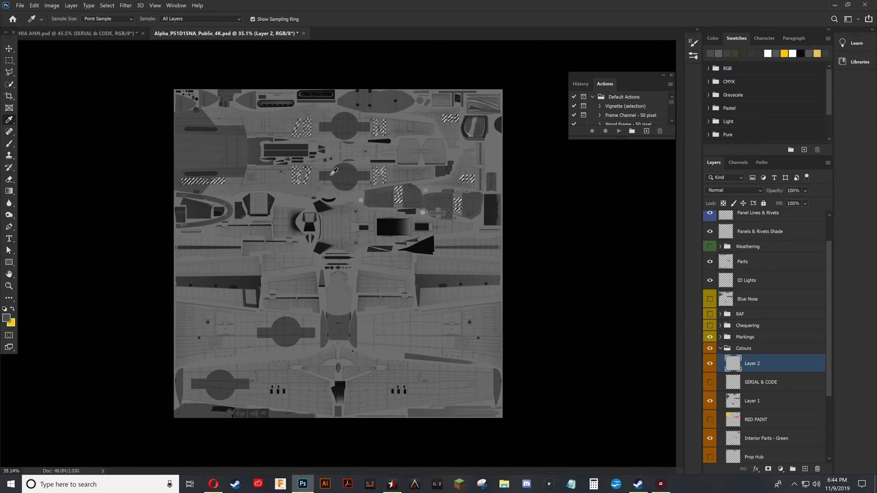
left_click(334, 172)
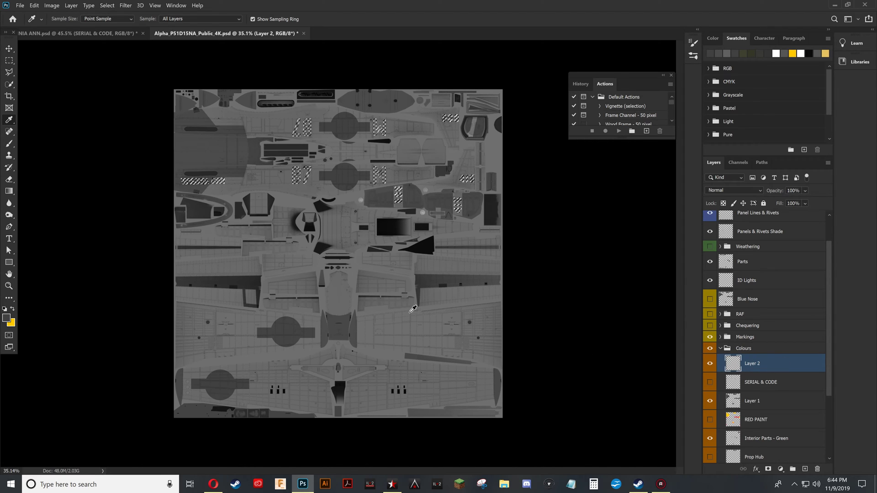
key("b")
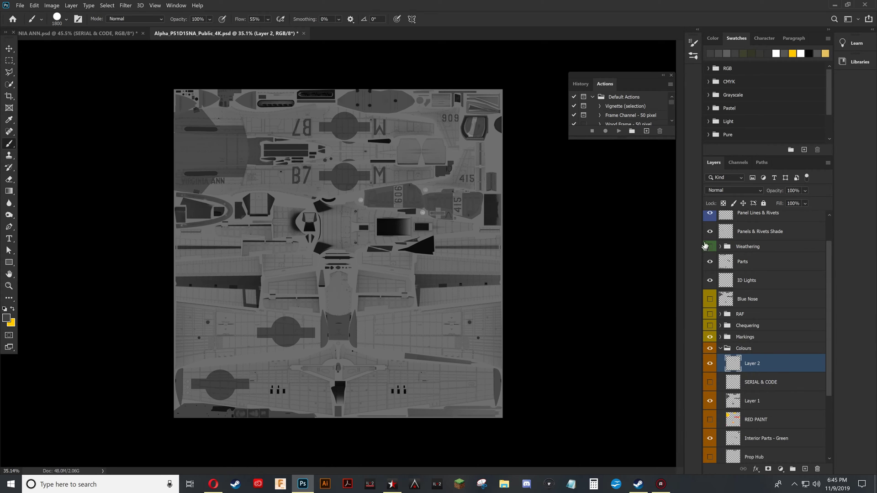
Re-show Weathering, flatten into Layer 0 discarding hidden layers, and select all its pixels
left_click(710, 247)
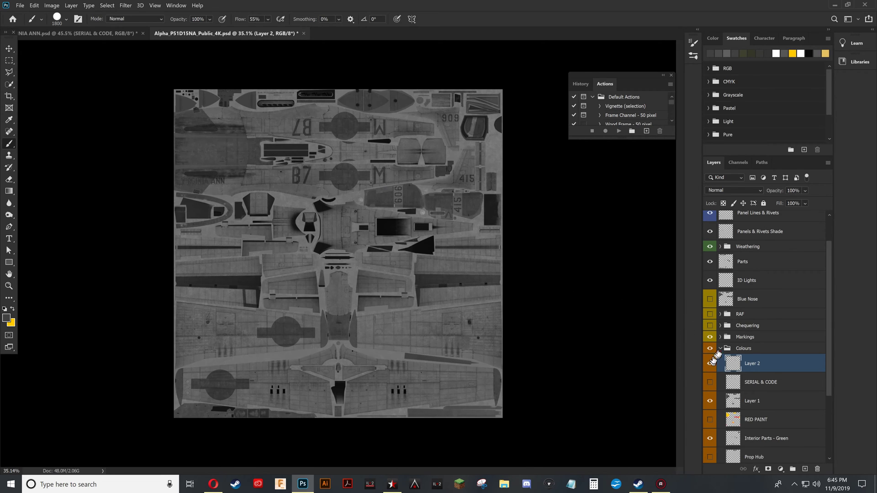
right_click(774, 364)
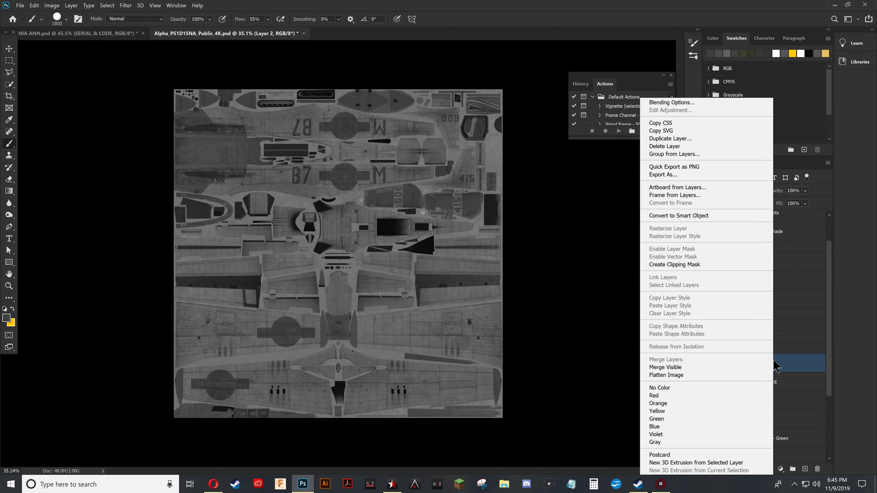
left_click(688, 375)
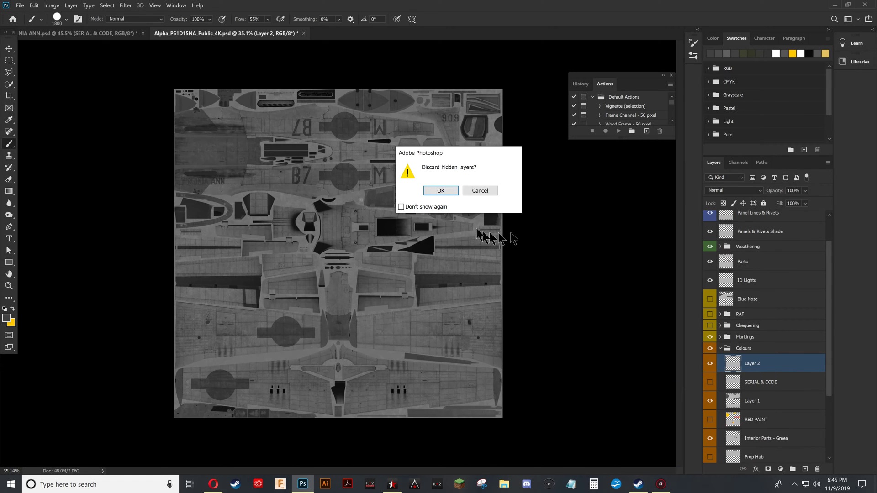
left_click(453, 191)
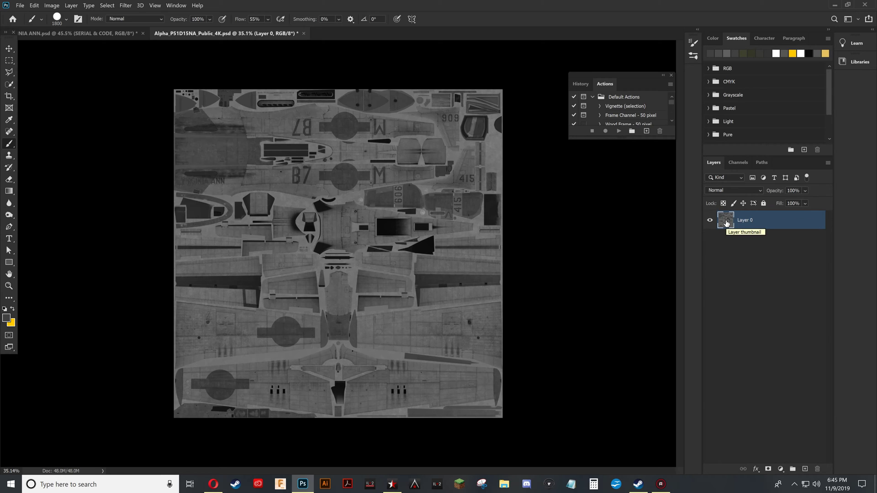
left_click(726, 222, "ctrl")
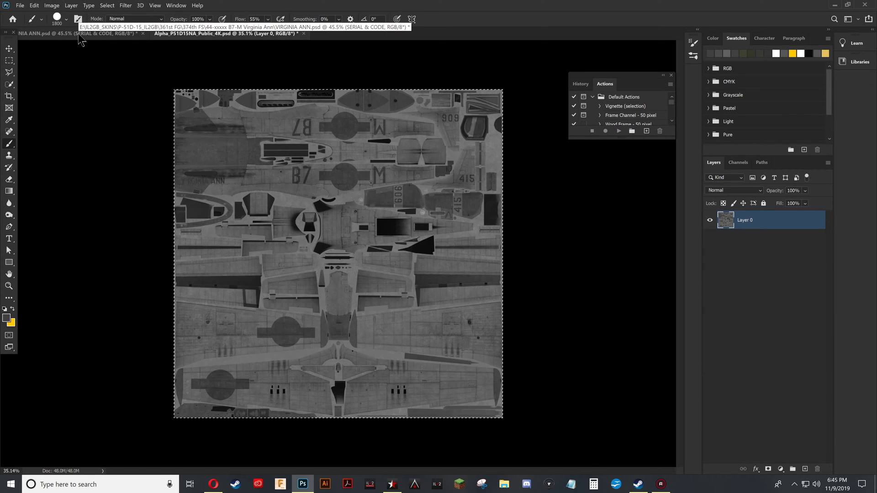
In VIRGINIA ANN.psd, add an Alpha 1 channel, paste the grey texture, and deselect
left_click(92, 34)
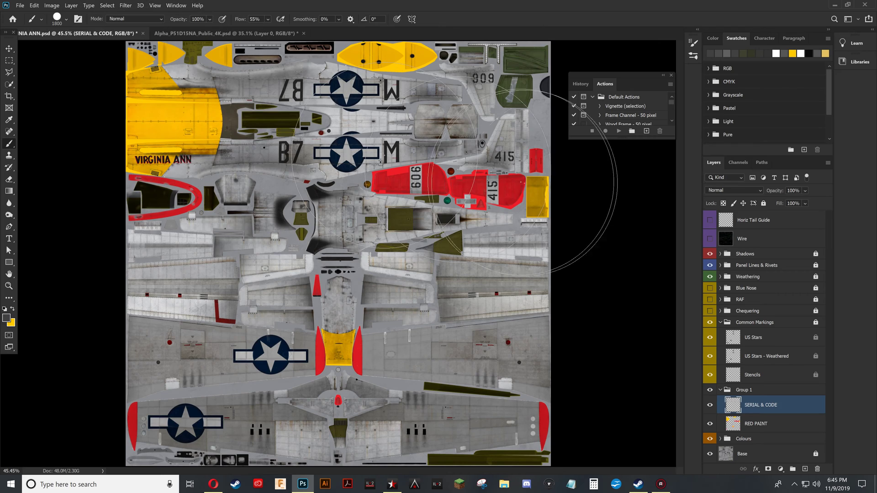
left_click(738, 162)
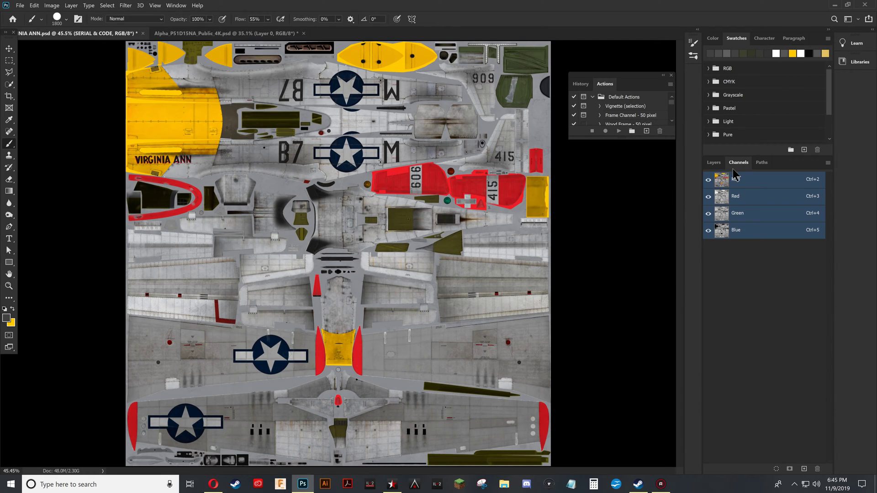
left_click(802, 469)
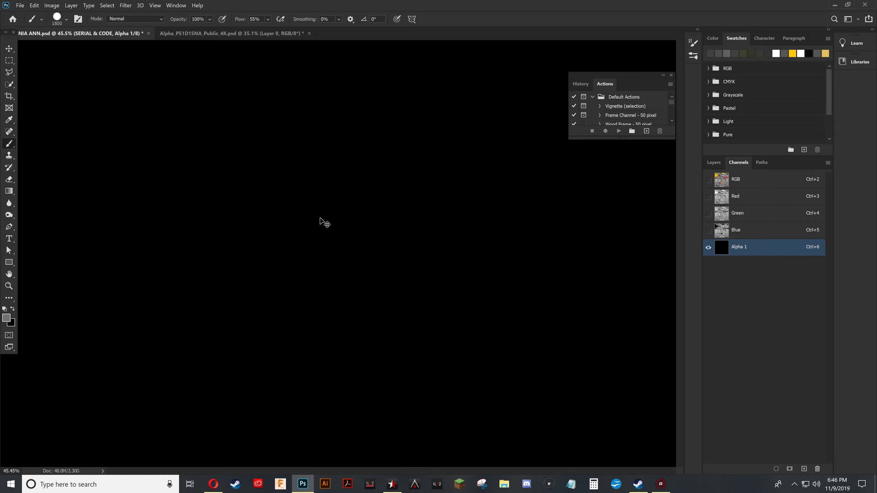
key("ctrl+v")
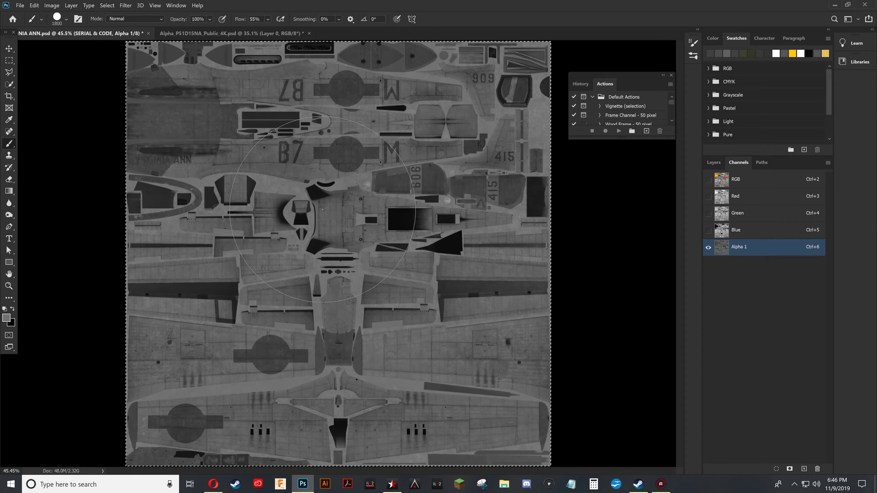
key("ctrl+d")
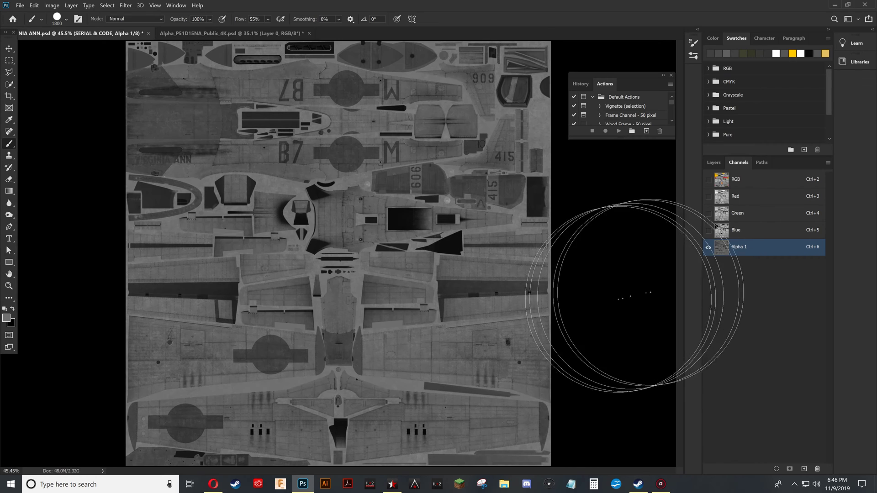
Return to the RGB composite and Layers panel, and pick the Move tool
left_click(757, 186)
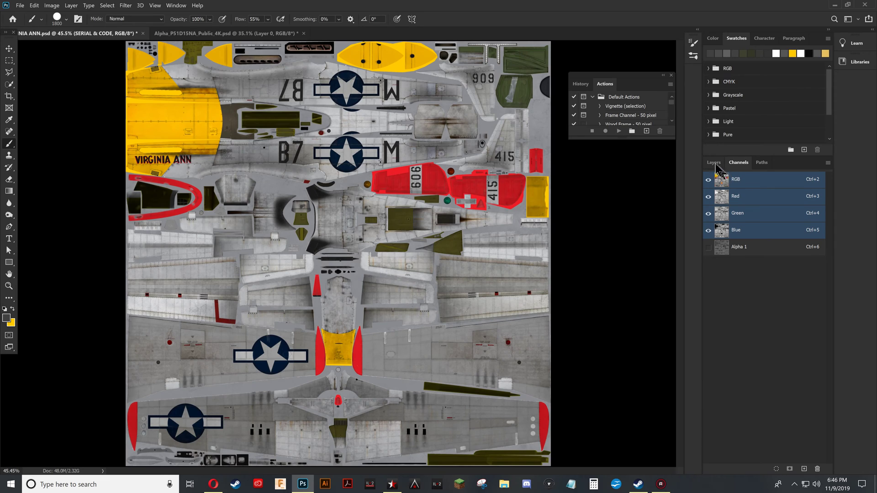
left_click(714, 163)
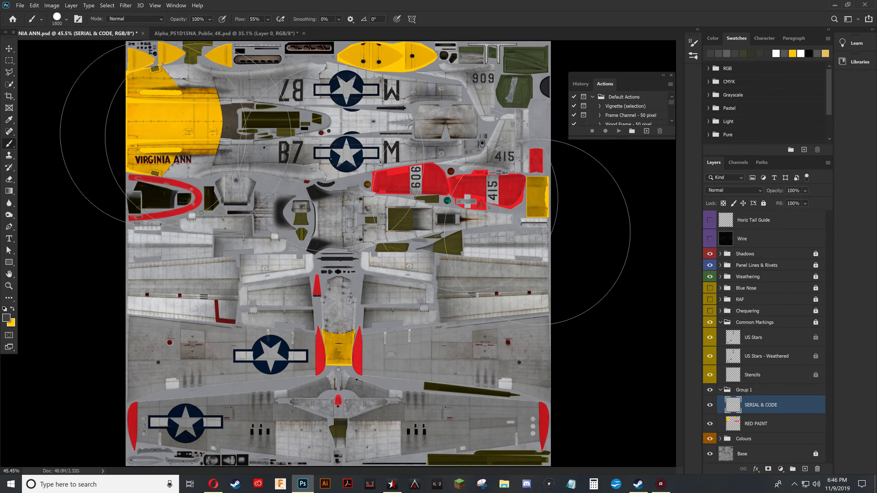
left_click(9, 48)
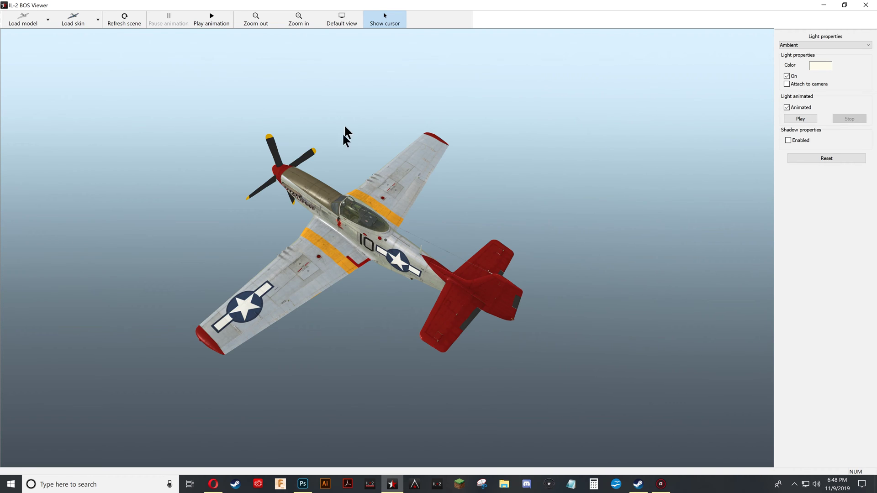
left_click_drag(343, 133, 410, 316)
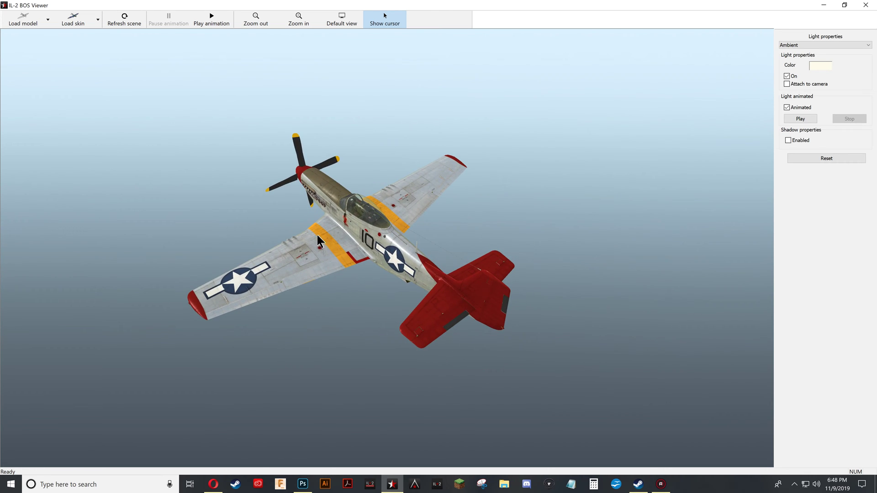
left_click_drag(303, 252, 302, 246)
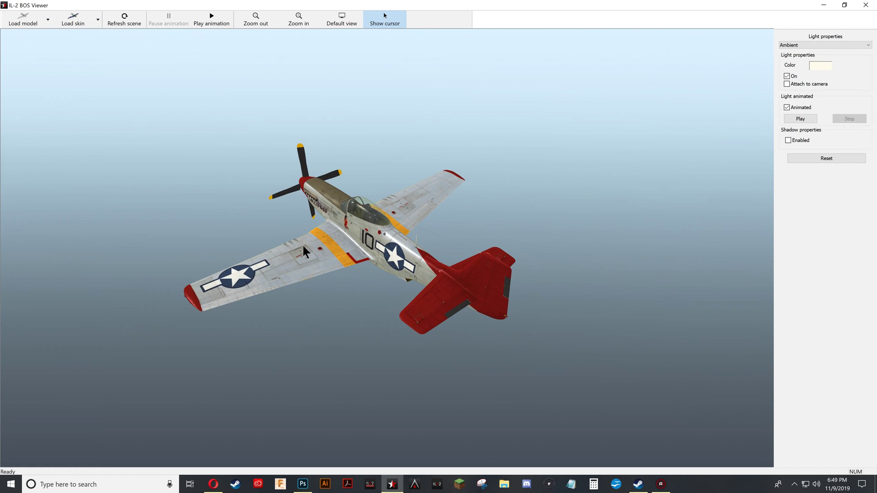
scroll(303, 246, "up", 10)
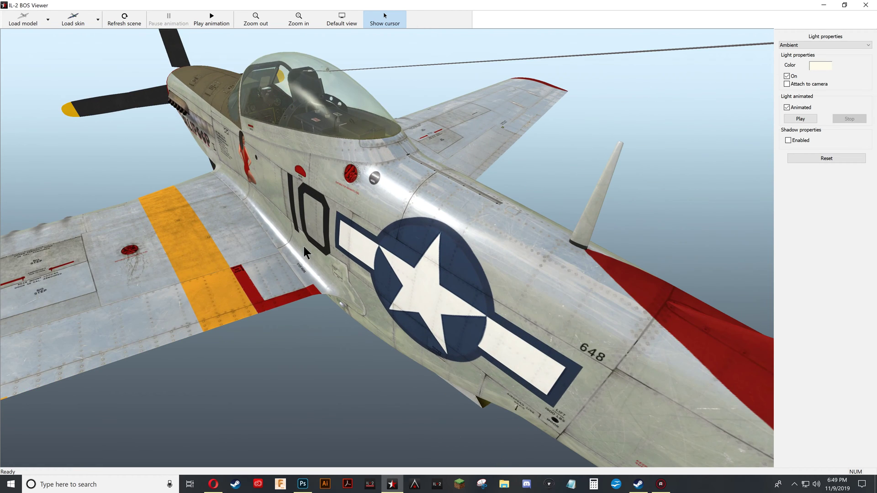
left_click_drag(405, 247, 387, 222)
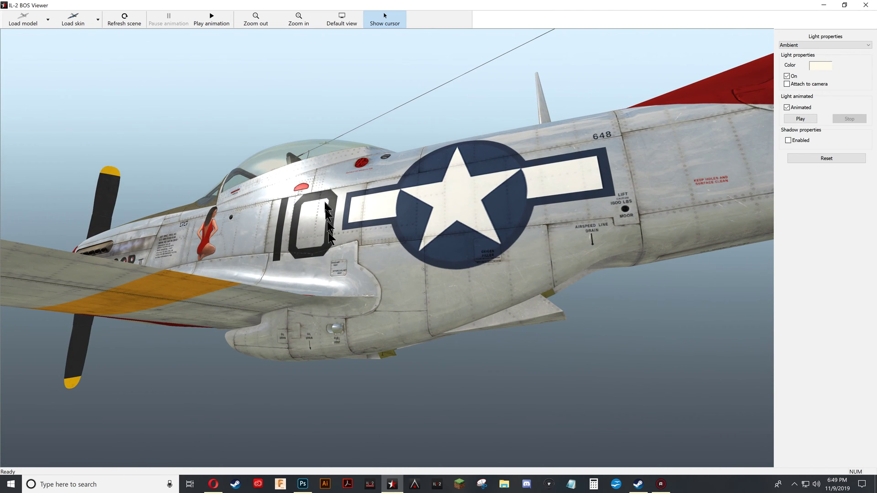
left_click_drag(258, 247, 286, 232)
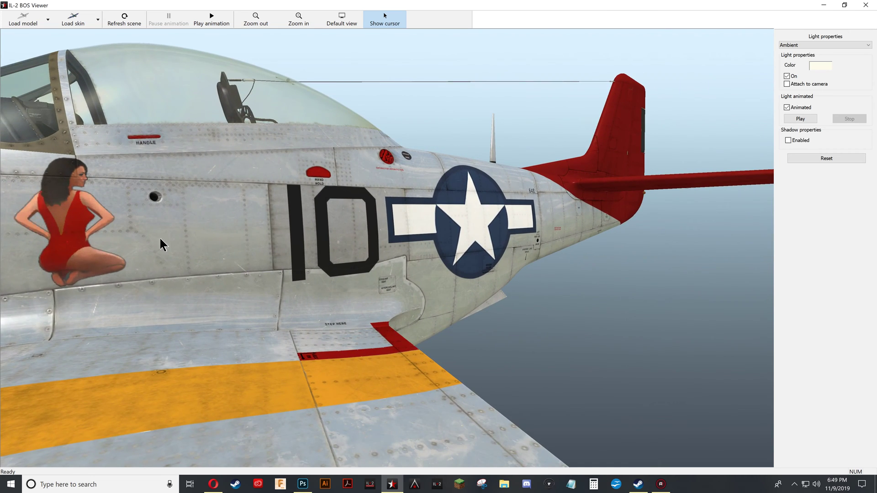
left_click_drag(166, 227, 402, 307)
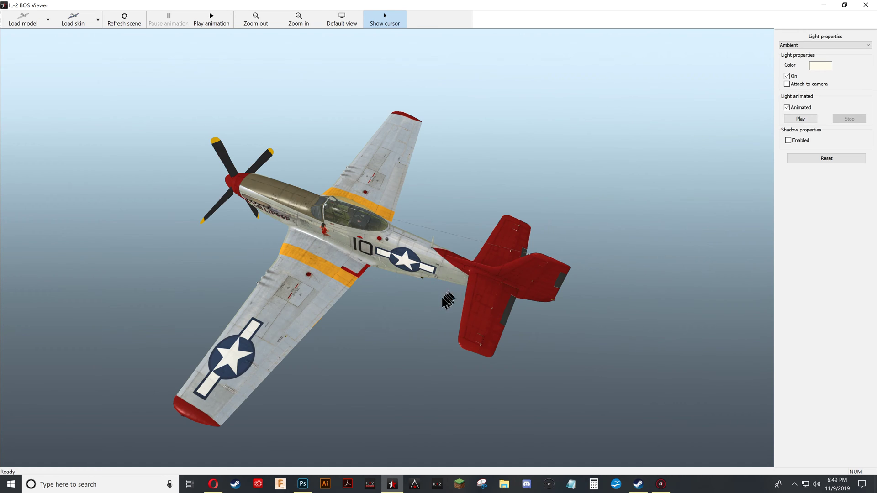
left_click_drag(446, 299, 465, 258)
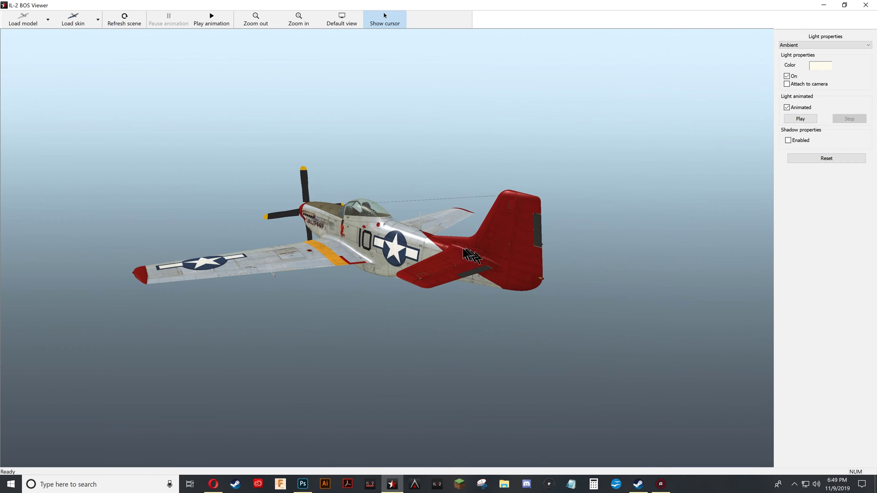
left_click_drag(251, 286, 360, 283)
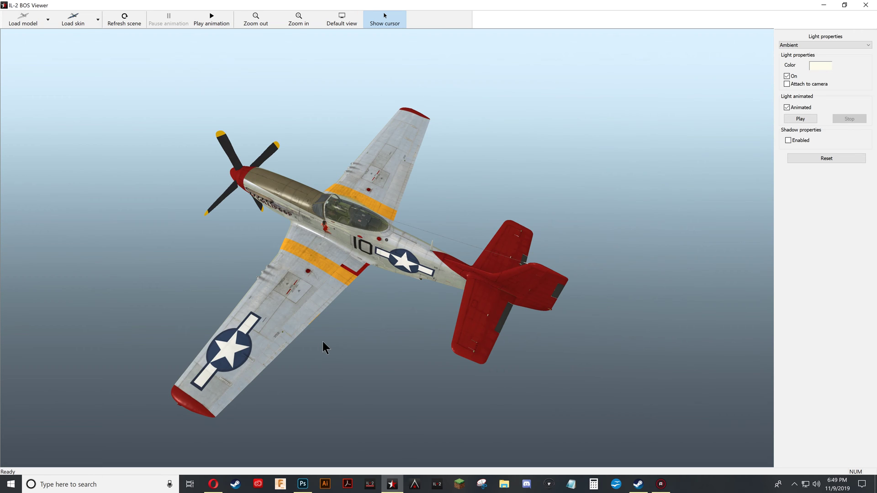
left_click_drag(323, 347, 364, 314)
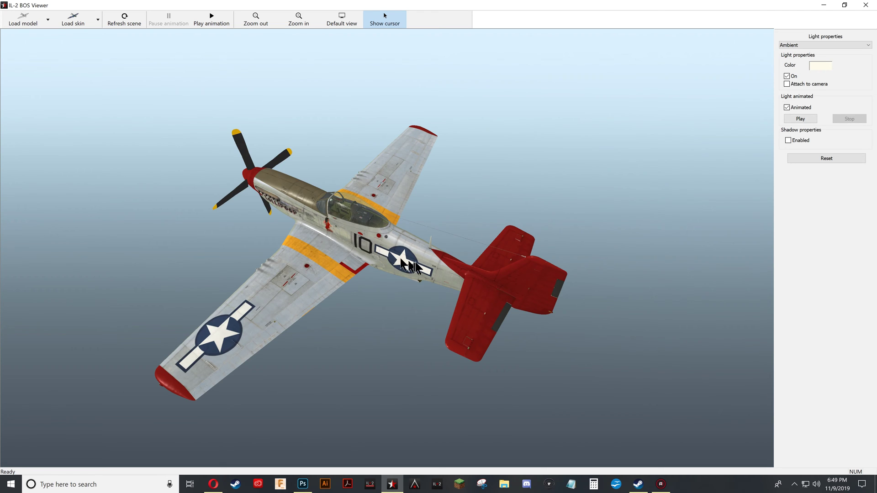
left_click_drag(408, 264, 425, 265)
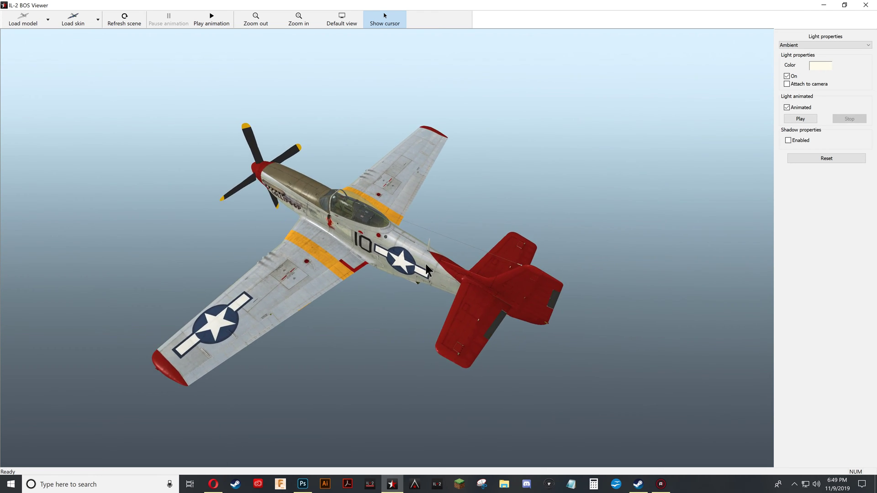
Load the virginia ann .dds skin onto the P-51 and turn it to a side profile
left_click(72, 26)
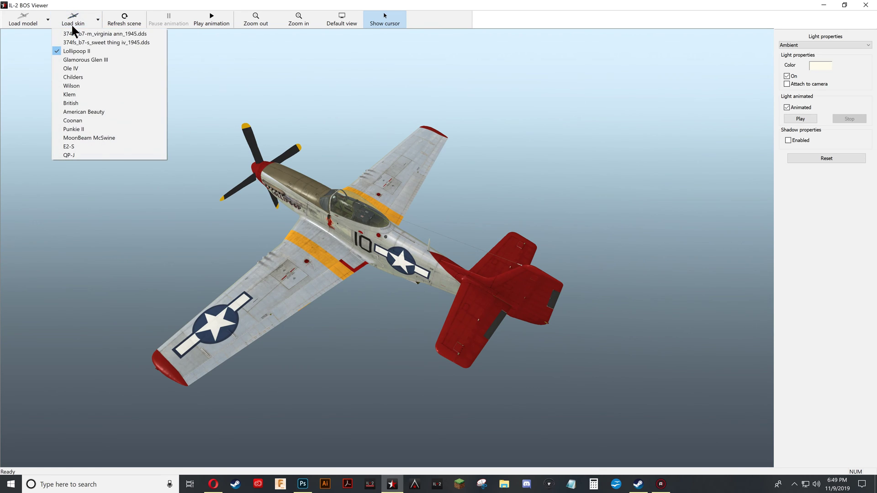
left_click(125, 34)
left_click_drag(330, 169, 299, 237)
scroll(385, 237, "up", 5)
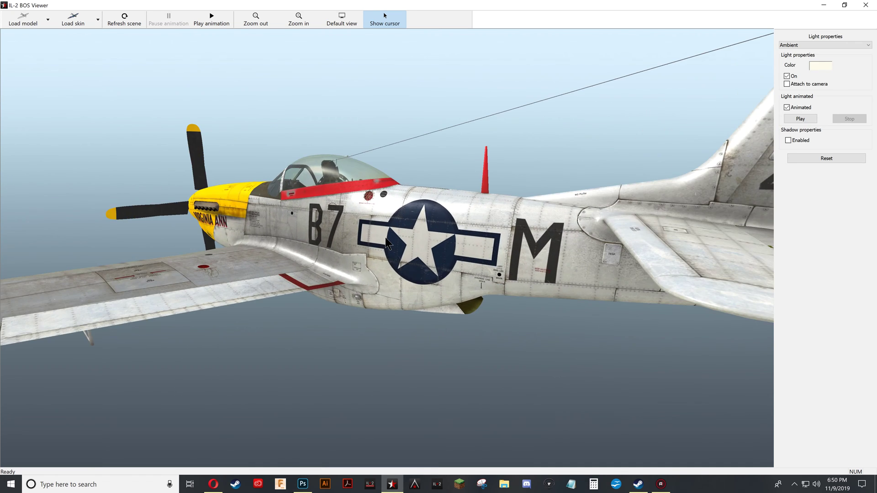
left_click_drag(391, 275, 412, 270)
Zoom and orbit the Virginia Ann P-51 to inspect it from top-down angles
scroll(413, 271, "down", 2)
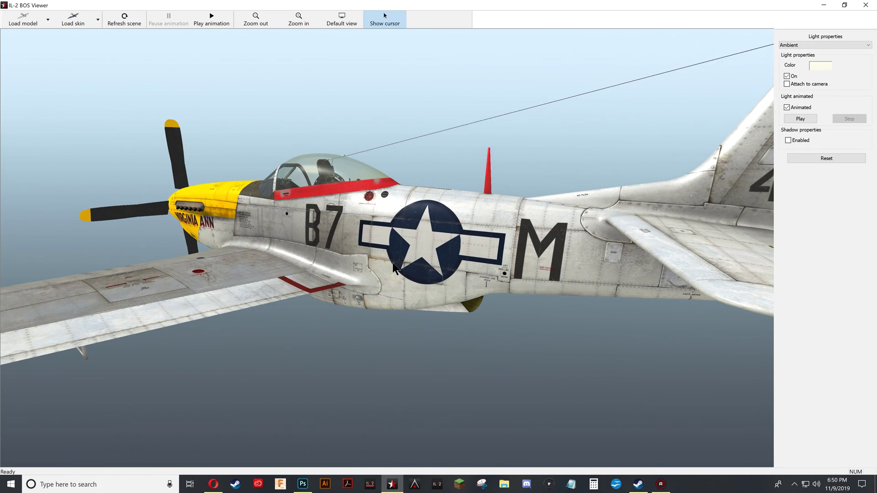
scroll(470, 250, "up", 3)
scroll(286, 227, "up", 2)
scroll(287, 228, "up", 4)
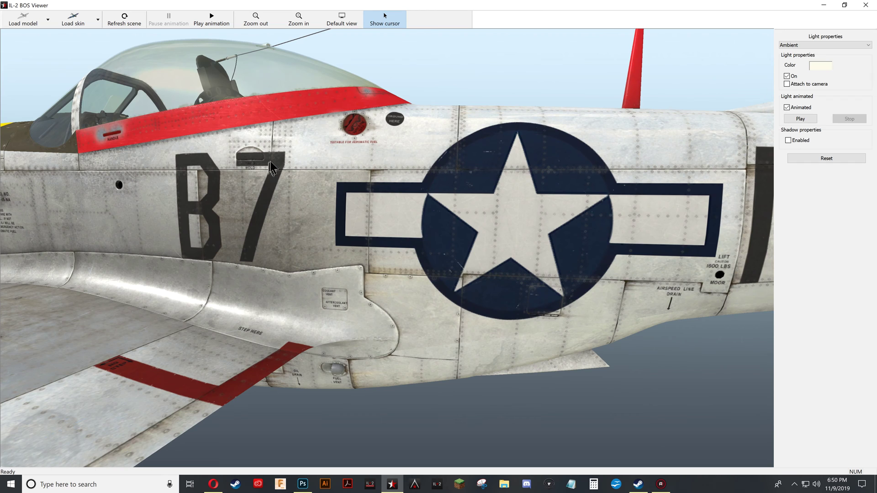
scroll(516, 284, "down", 5)
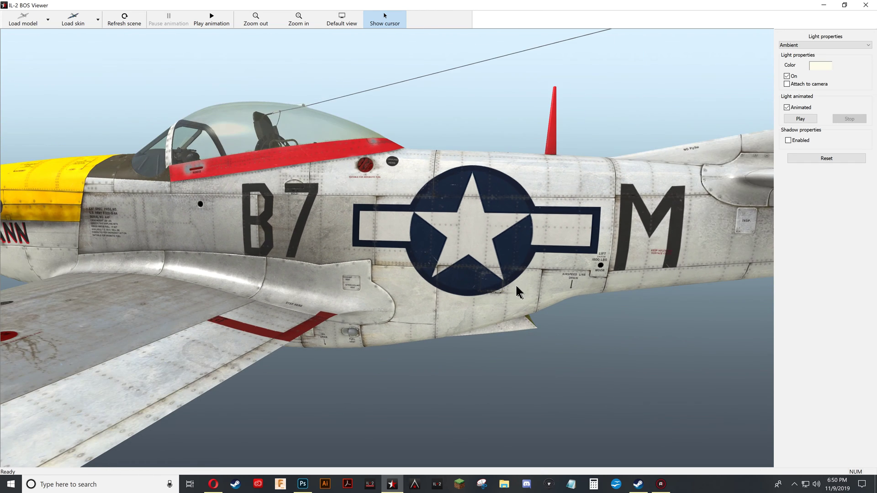
left_click_drag(517, 287, 532, 300)
scroll(526, 292, "down", 5)
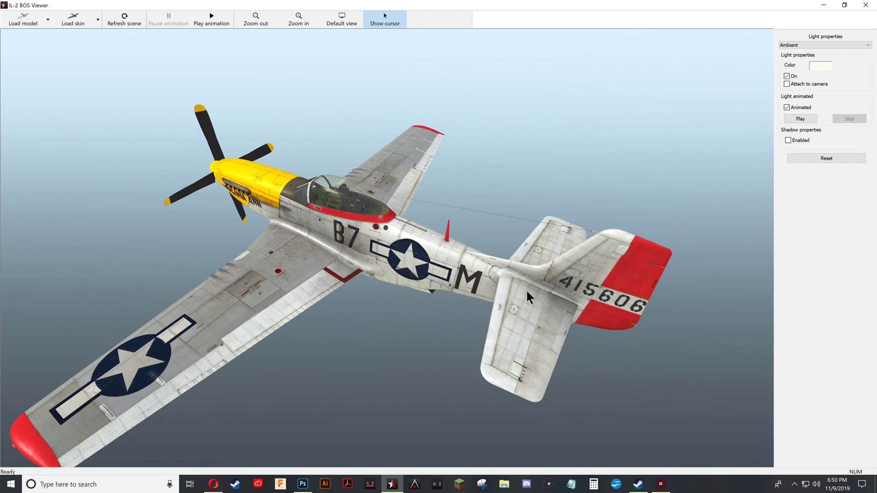
left_click_drag(431, 323, 462, 324)
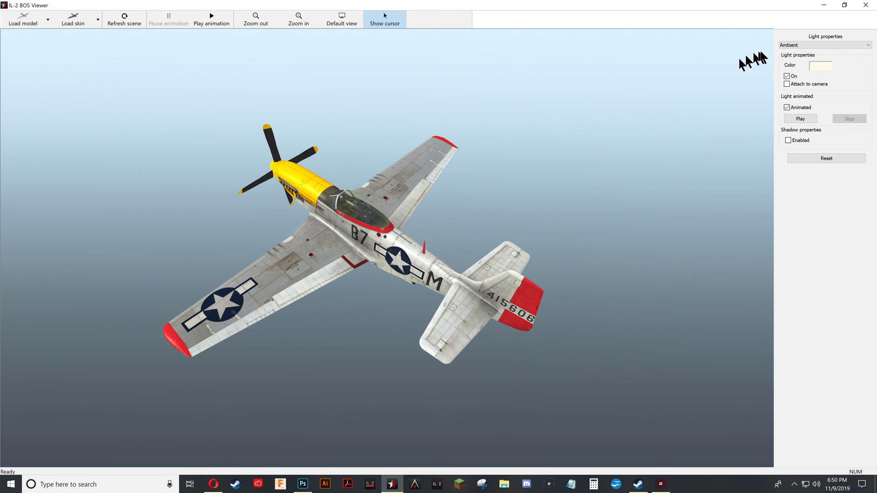
left_click(791, 45)
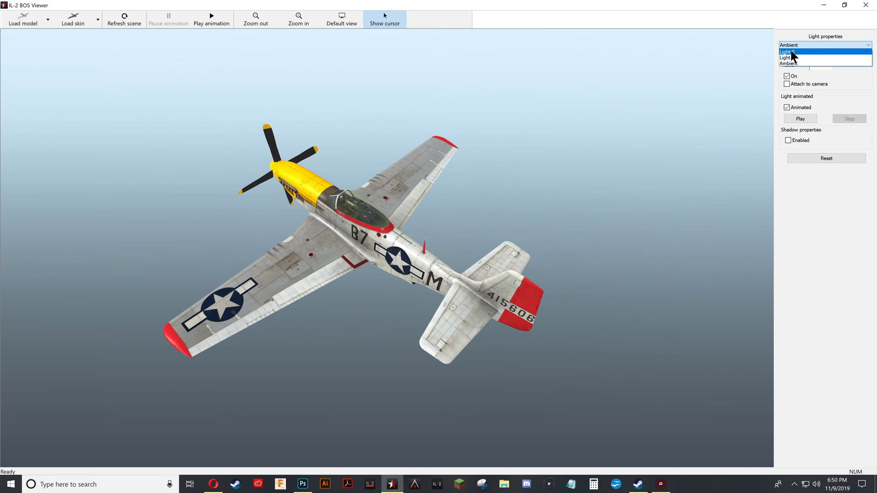
left_click(792, 52)
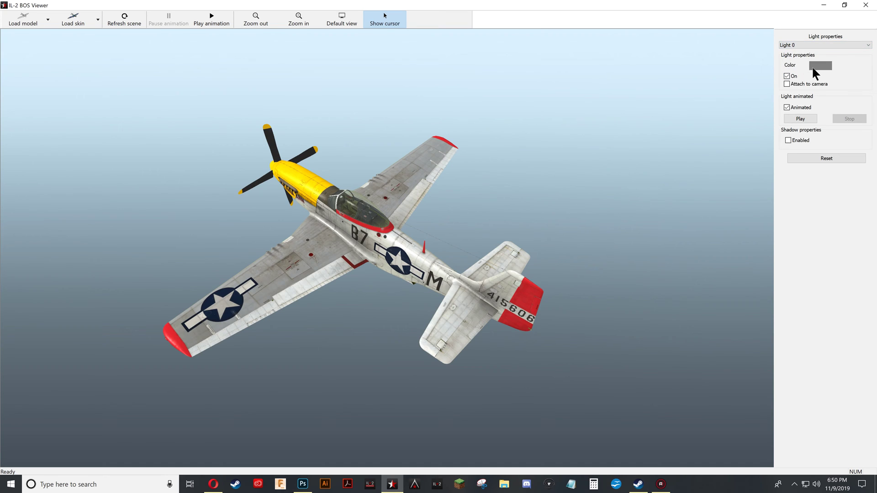
left_click(795, 44)
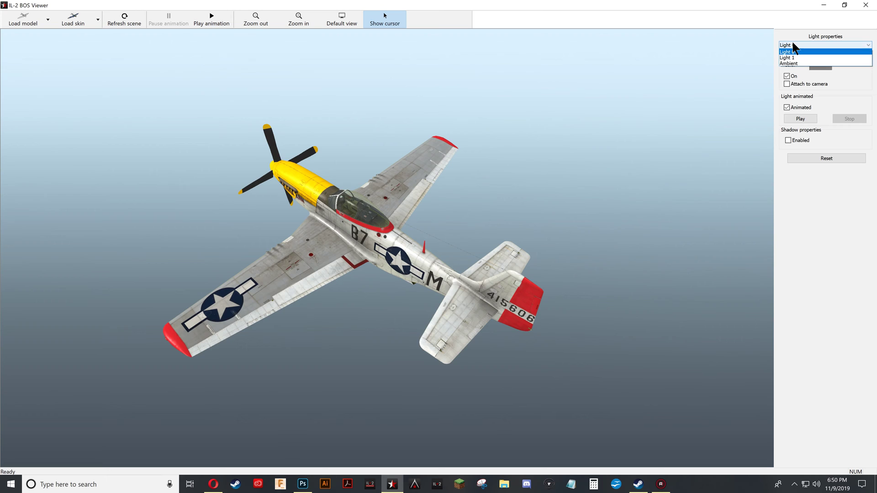
left_click(793, 43)
left_click(787, 76)
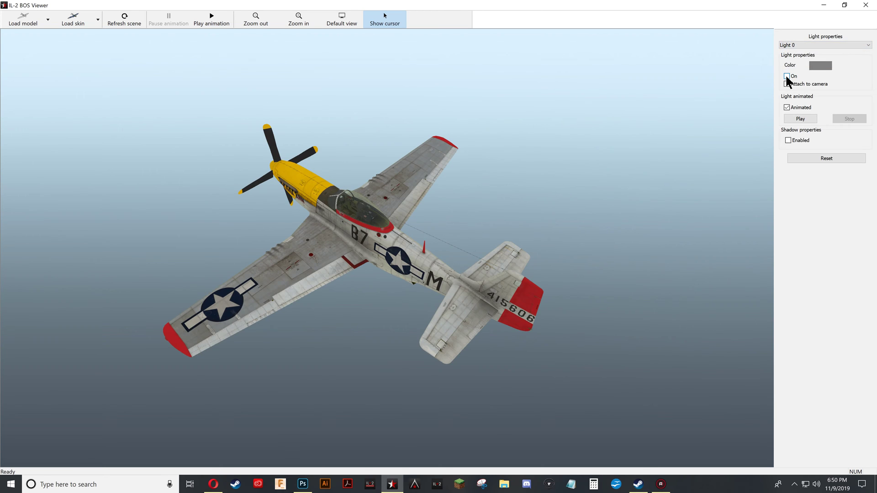
left_click(786, 76)
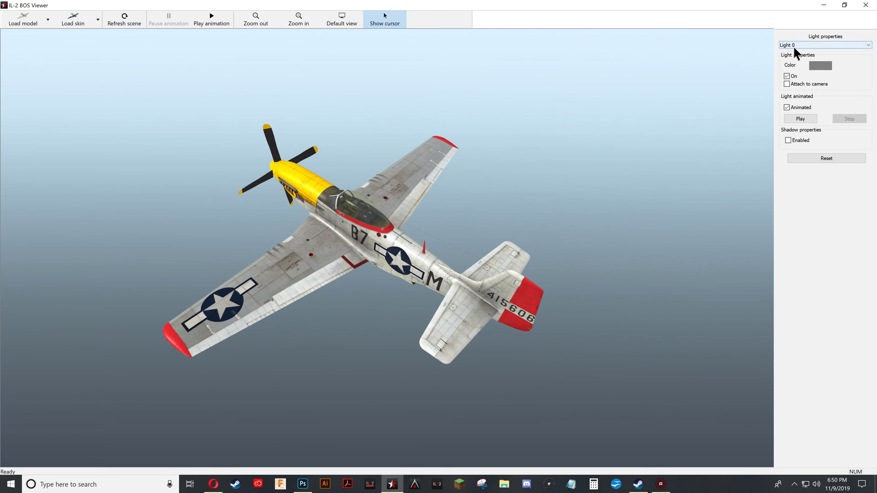
left_click(793, 45)
left_click(792, 59)
left_click(820, 67)
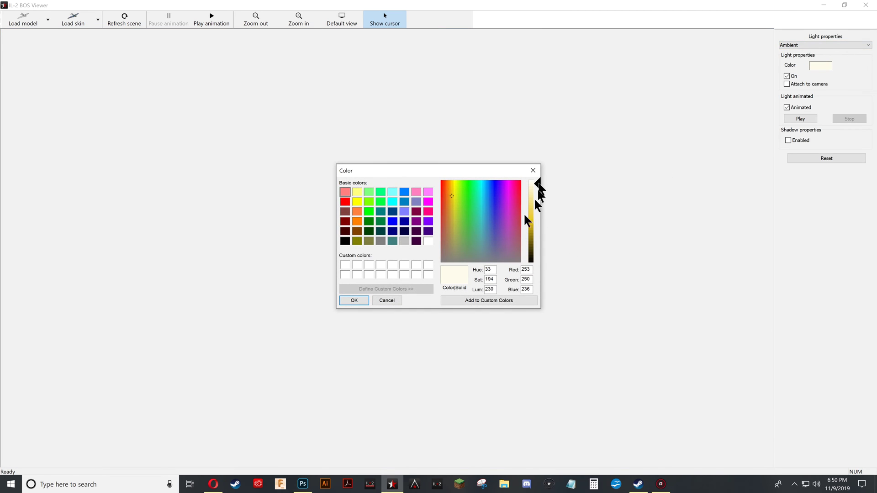
left_click(355, 301)
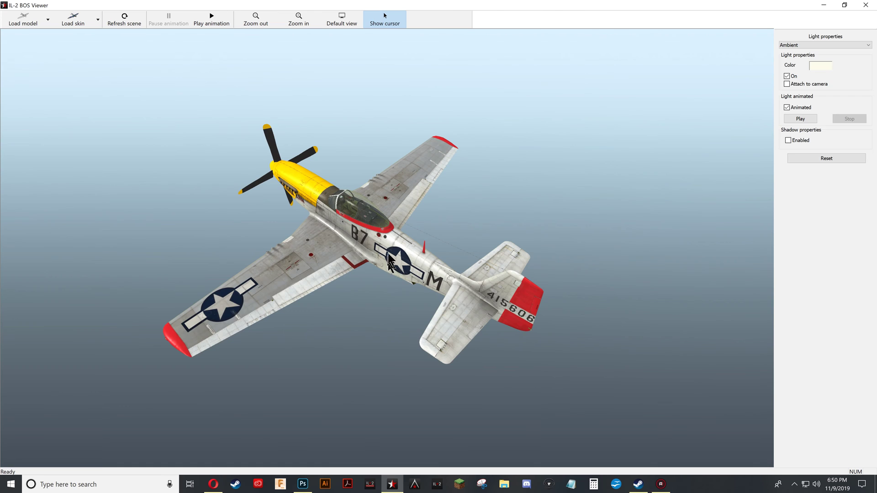
left_click_drag(327, 249, 293, 224)
left_click_drag(353, 249, 374, 254)
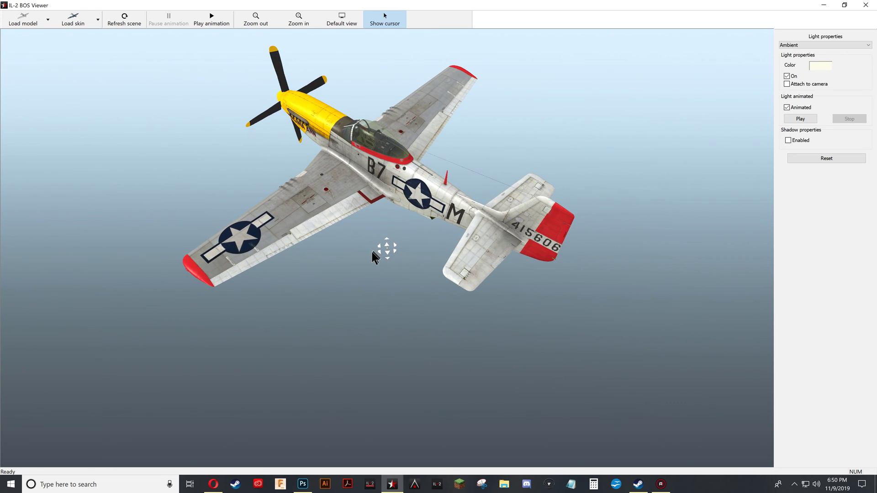
left_click_drag(403, 227, 407, 244)
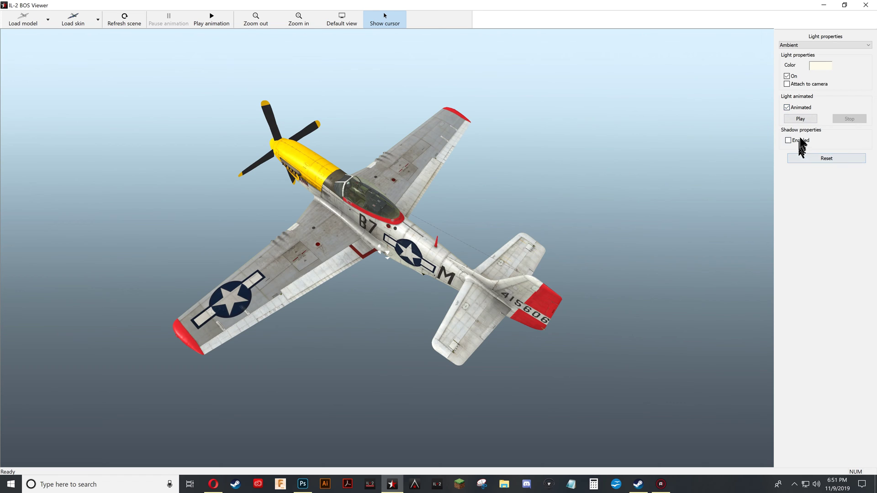
Start the light animation and the model animation so the propeller spins
left_click(800, 120)
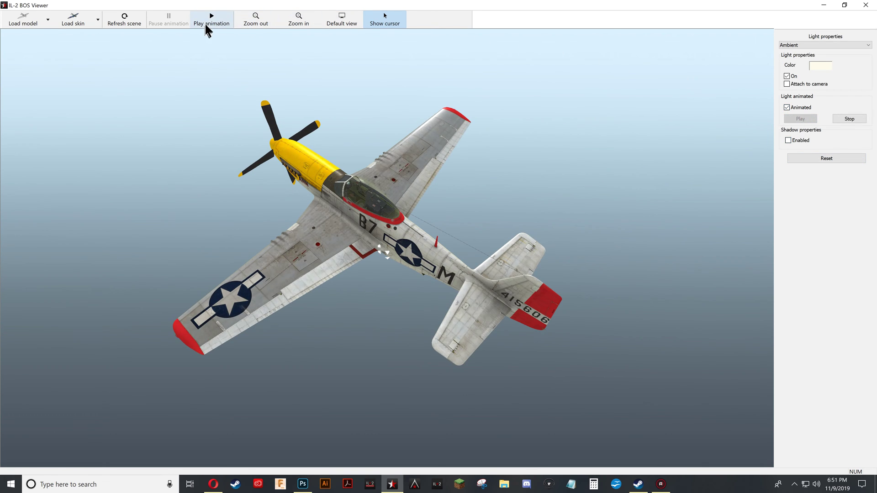
left_click(207, 22)
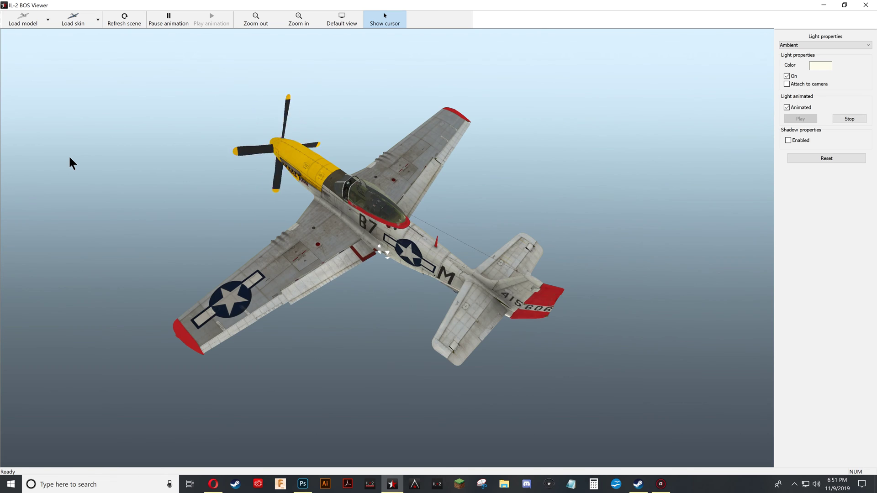